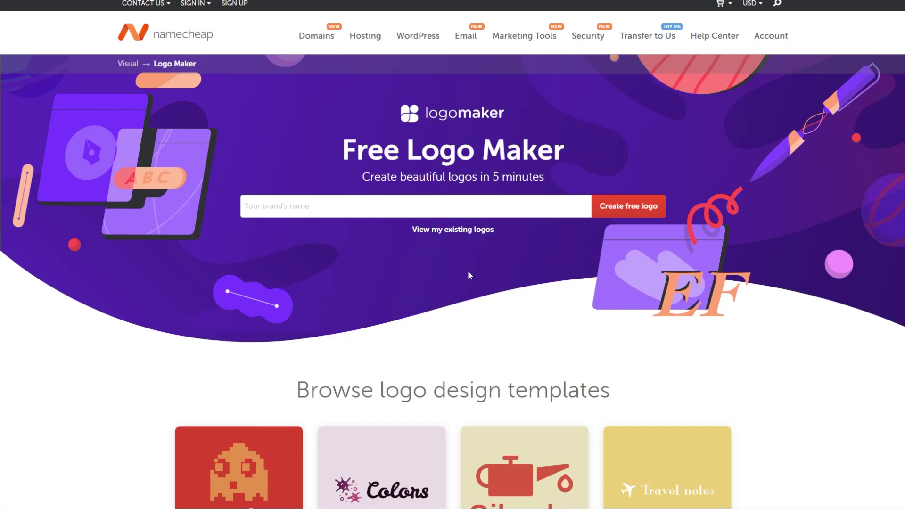
- Start a new free logo with the brand name "Epic Play"
scroll(468, 270, "up", 1)
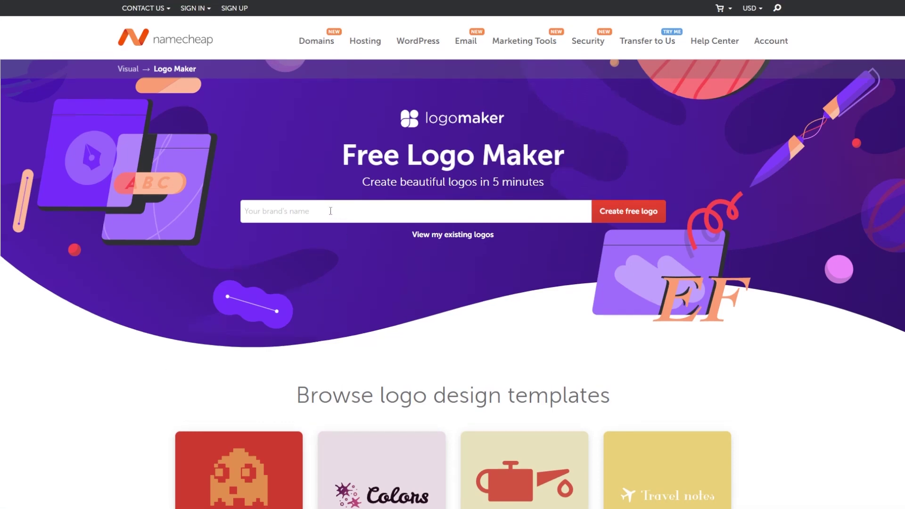
left_click(444, 209)
type("Epic Play")
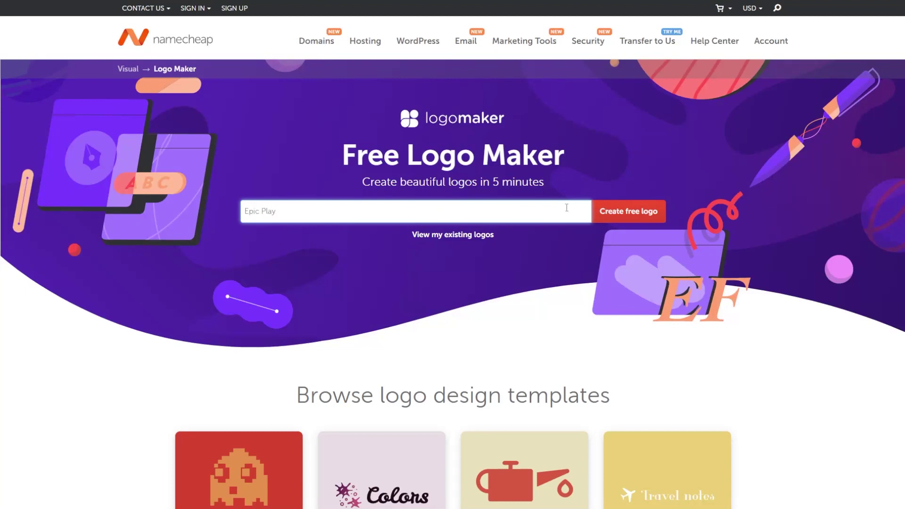
left_click(614, 213)
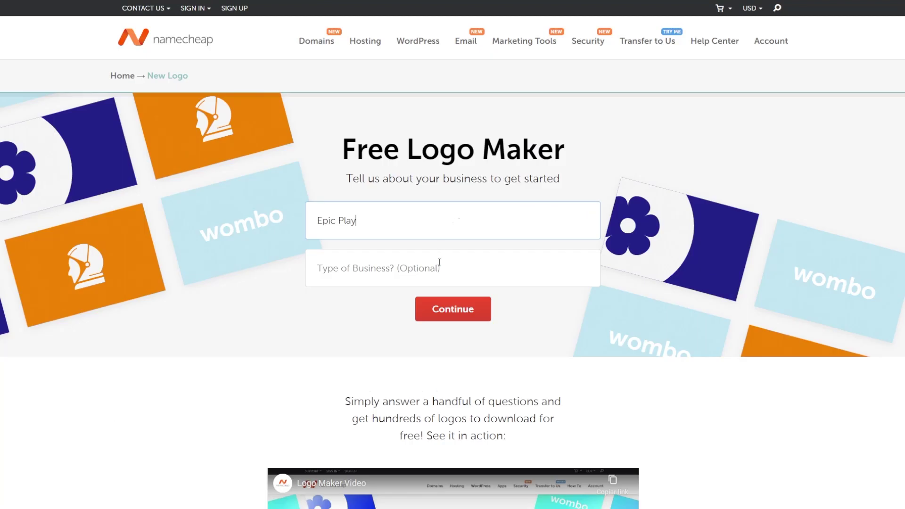
- Enter "Games" as the type of business and continue to the style questions
left_click(447, 271)
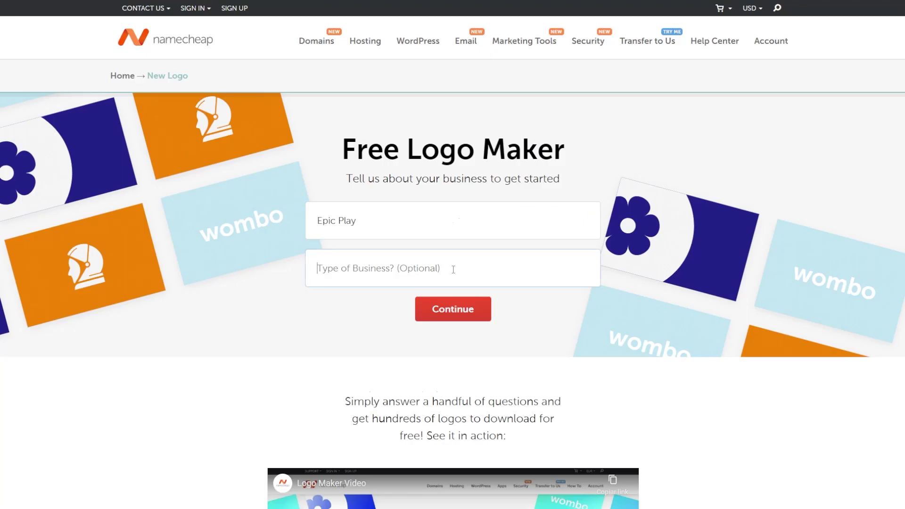
type("Games")
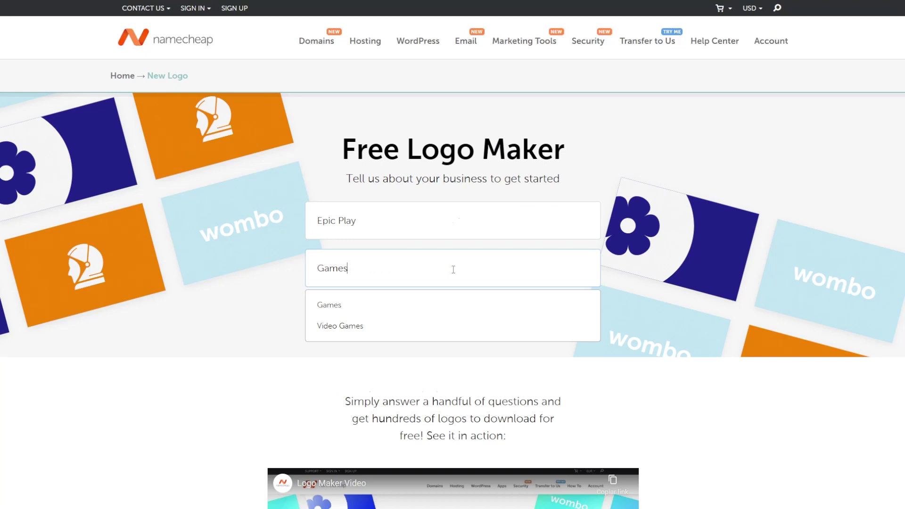
left_click(357, 311)
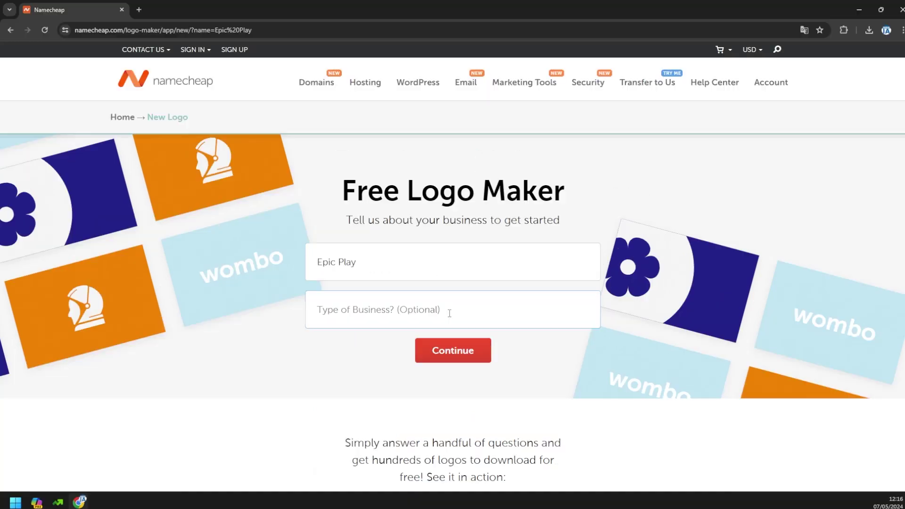
key("Return")
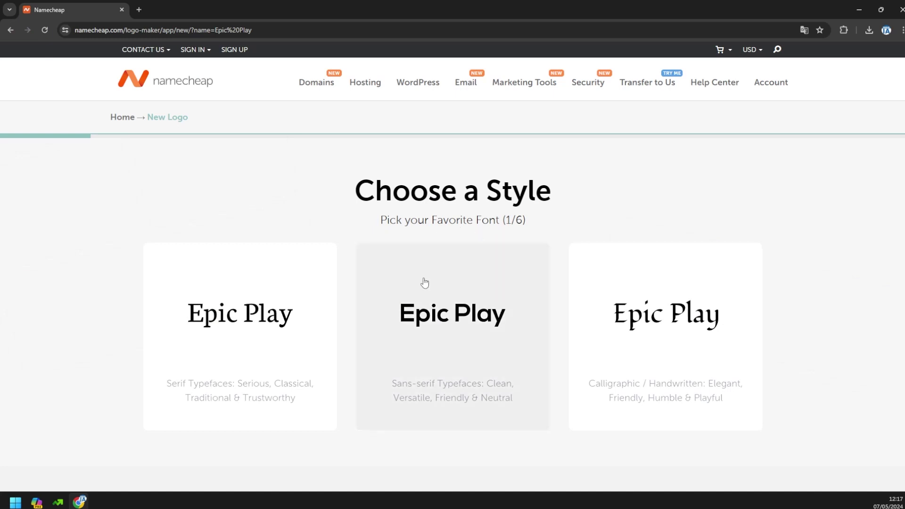
- Answer the six font questions with Sans-serif, Lively, Thin, Playful / Elegant, the middle option for the fifth, and Plain typefaces
left_click(450, 325)
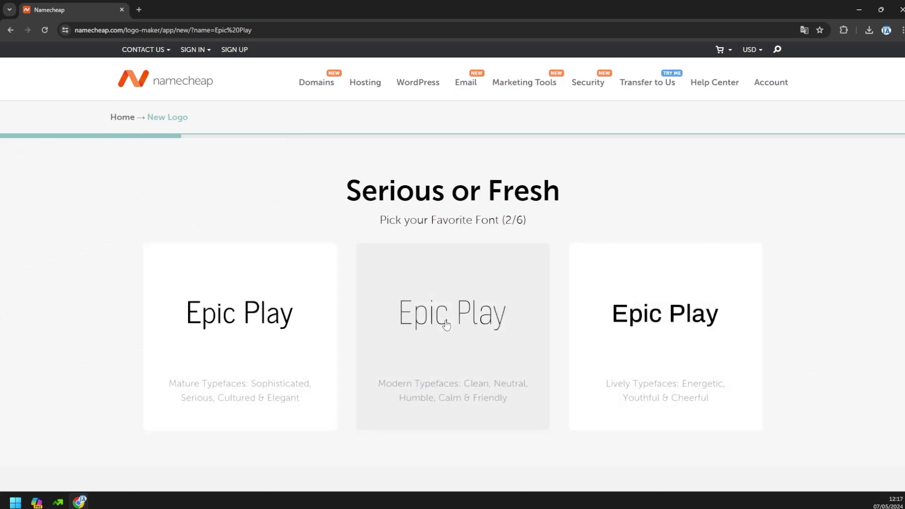
left_click(652, 324)
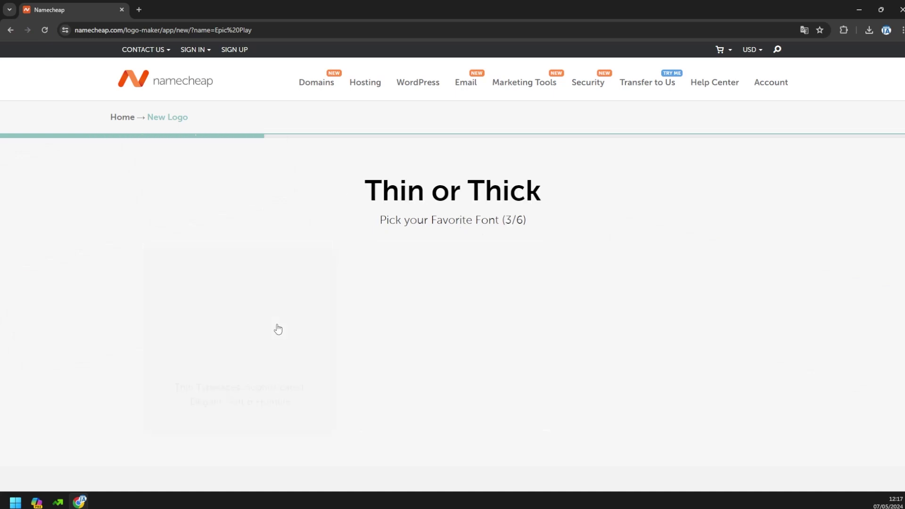
left_click(289, 329)
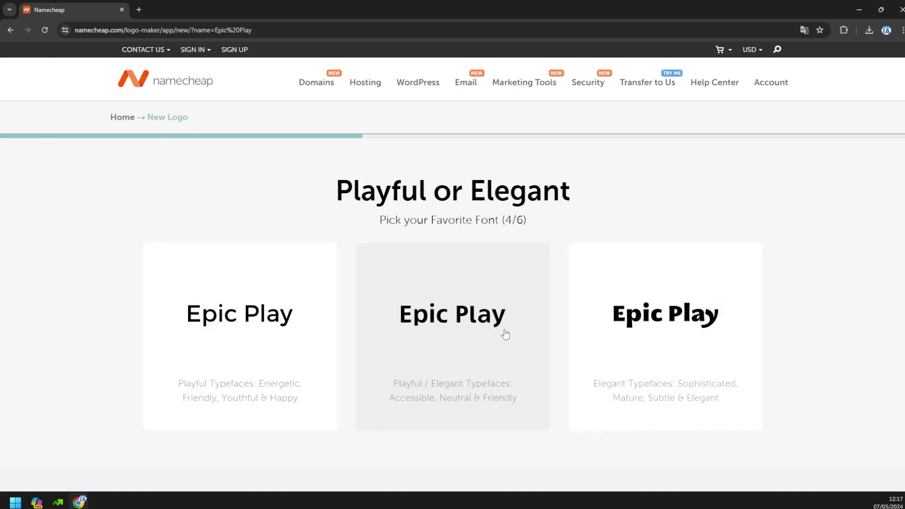
left_click(505, 334)
left_click(450, 331)
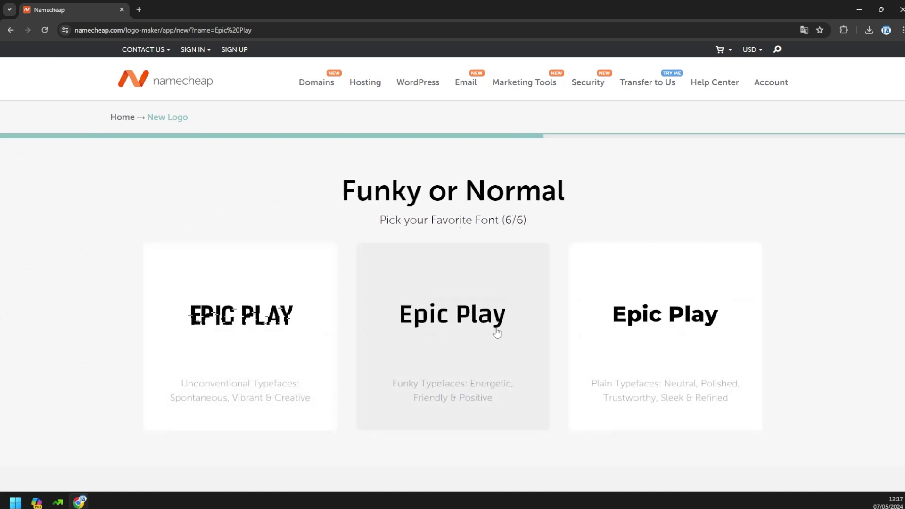
left_click(630, 326)
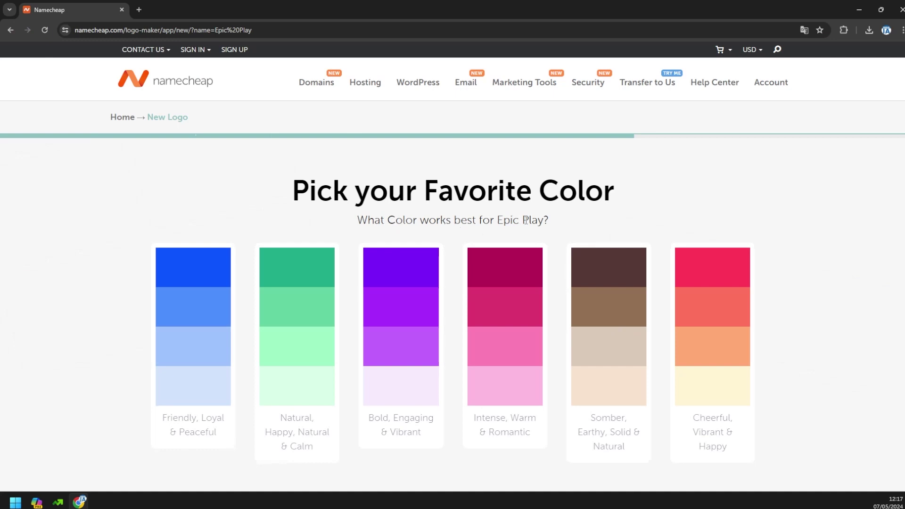
- Pick the blue color family (Friendly, Loyal & Peaceful) and add the slogan "Jogos Épicos"
left_click(200, 267)
left_click(369, 310)
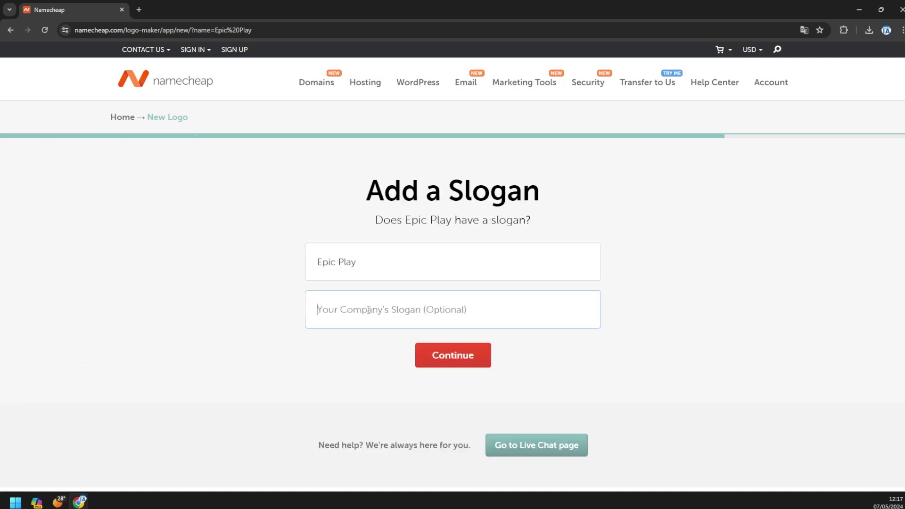
type("Jogos Épico")
left_click(464, 356)
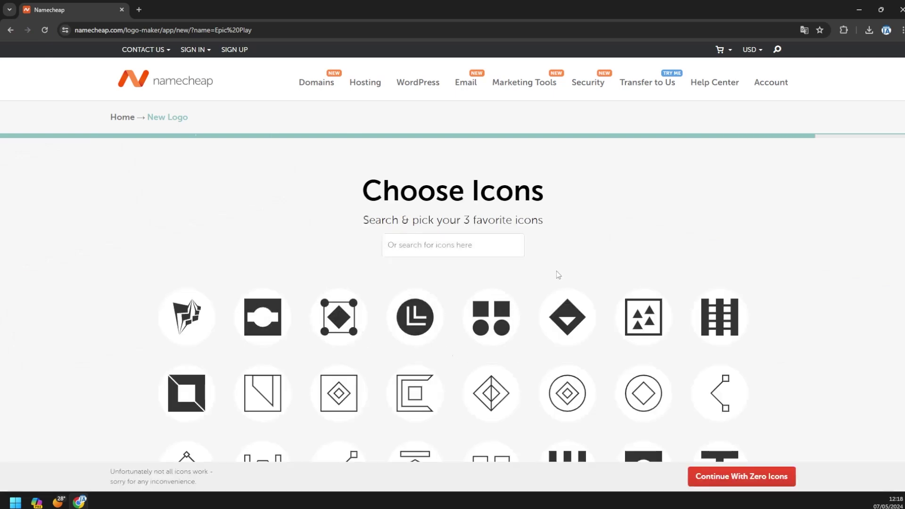
- Select the split-shield outline, the diamond with a triangle cutout and the black square frame as icons, and generate the logos
scroll(596, 245, "down", 4)
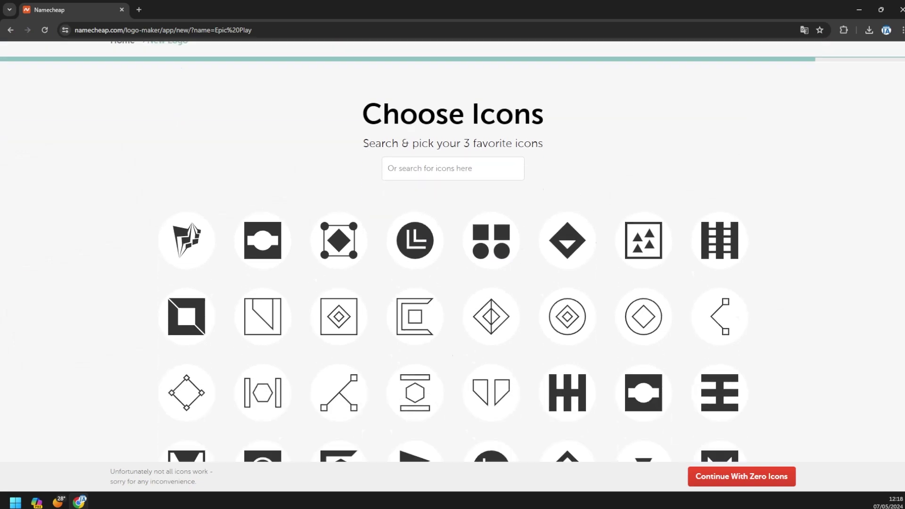
scroll(901, 231, "down", 3)
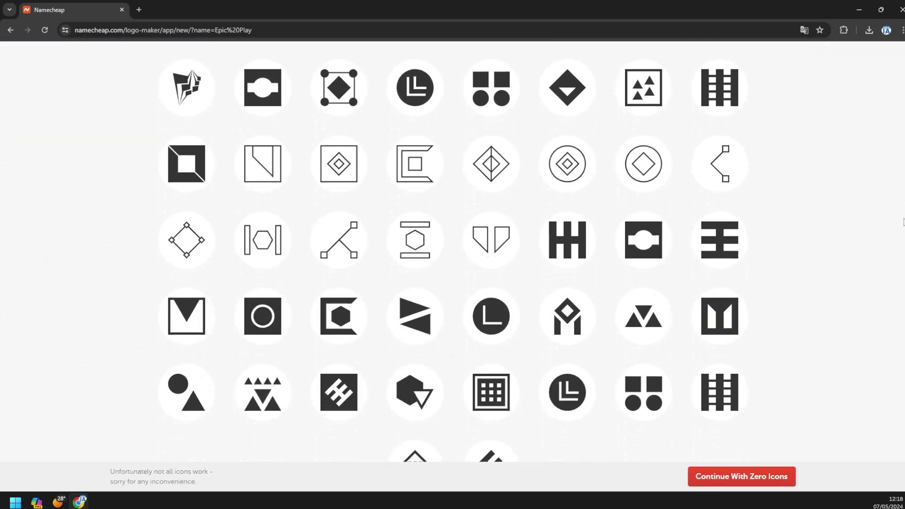
scroll(499, 336, "up", 4)
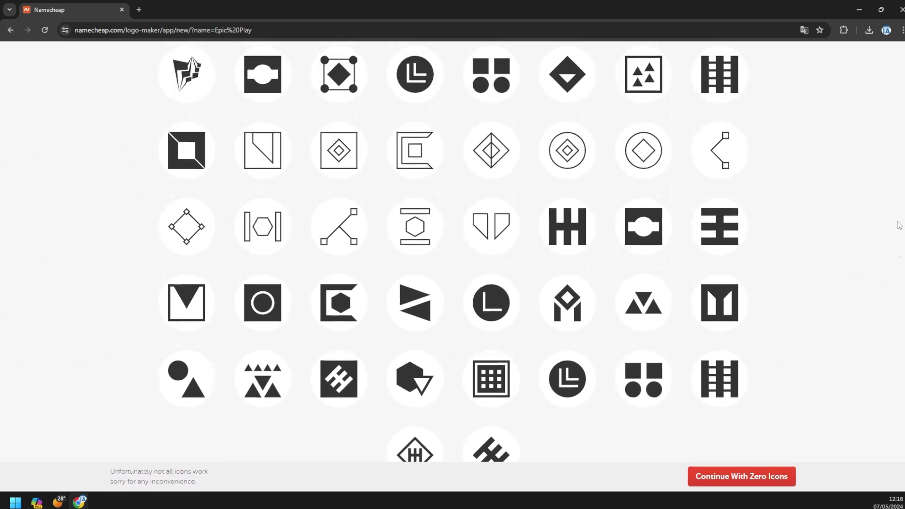
left_click(499, 336)
left_click(568, 176)
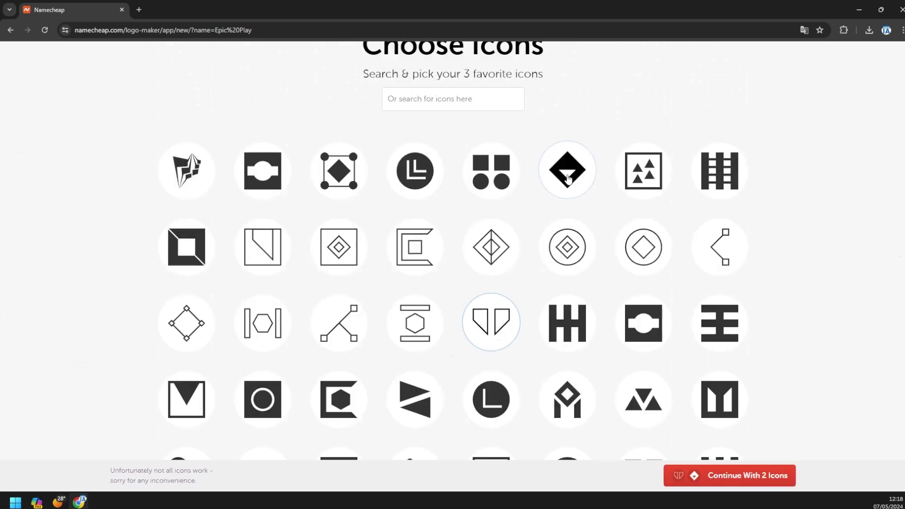
left_click(201, 259)
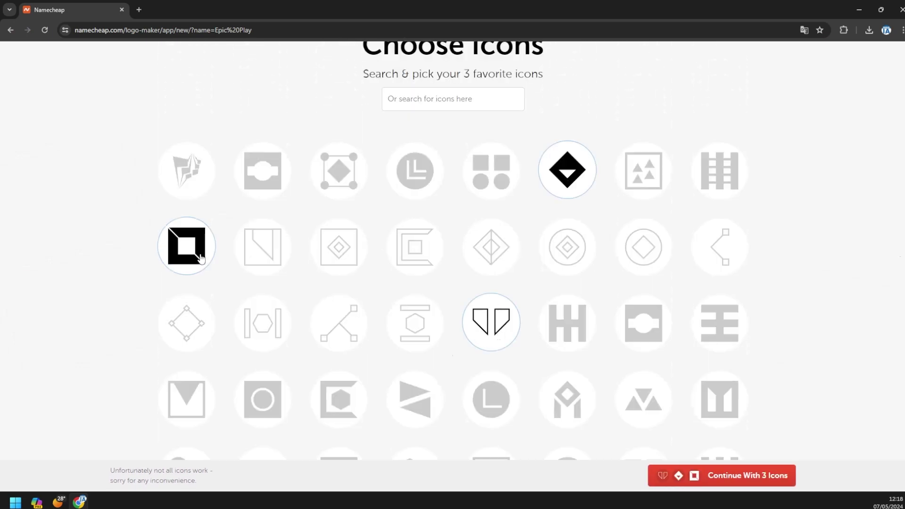
left_click(748, 475)
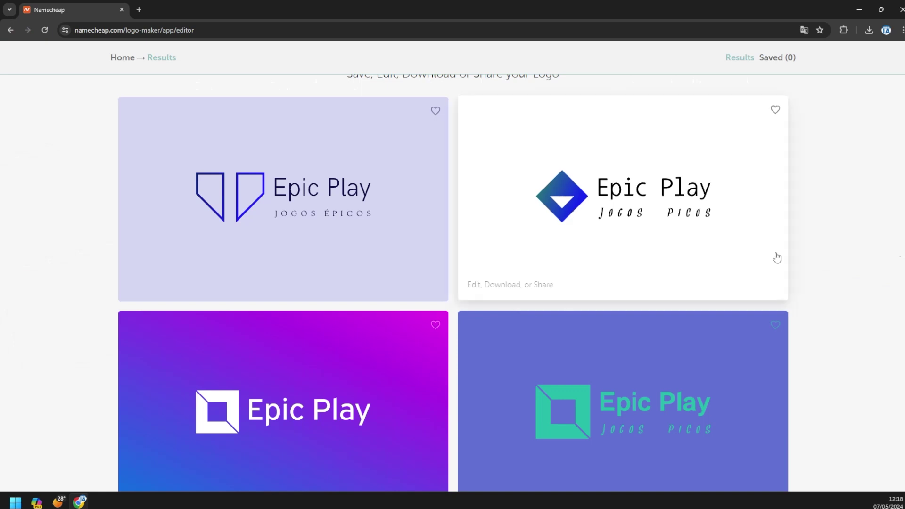
- Open the pale lavender logo with the blue gradient square icon and "Jogos Épicos" slogan for editing, and show its color options
scroll(453, 267, "up", 3)
scroll(453, 266, "down", 10)
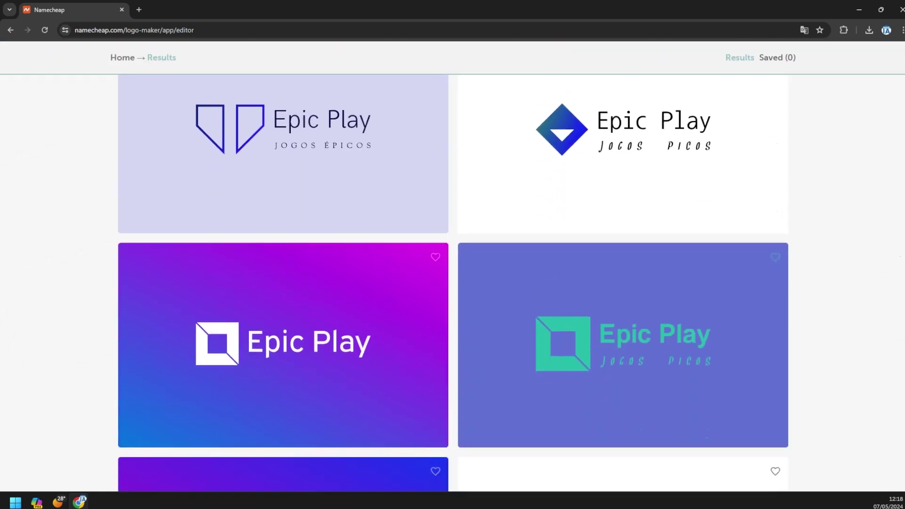
scroll(899, 310, "down", 6)
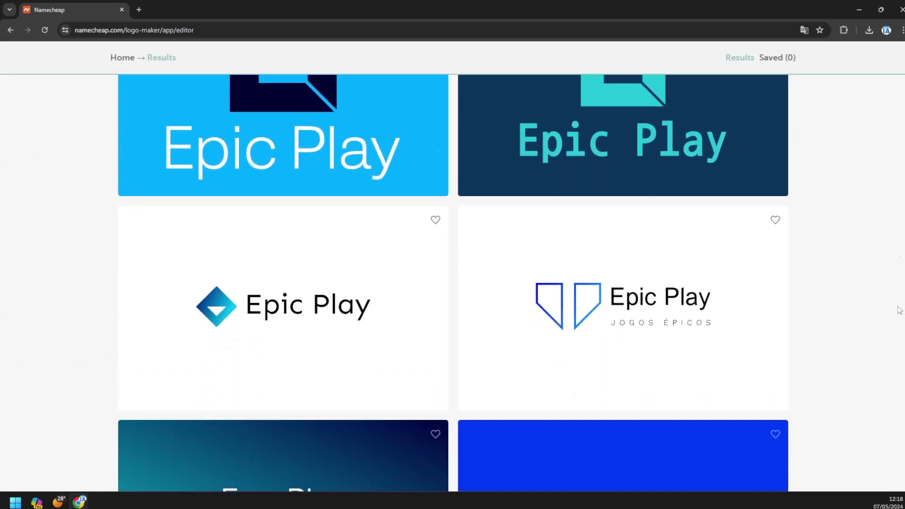
scroll(900, 310, "down", 12)
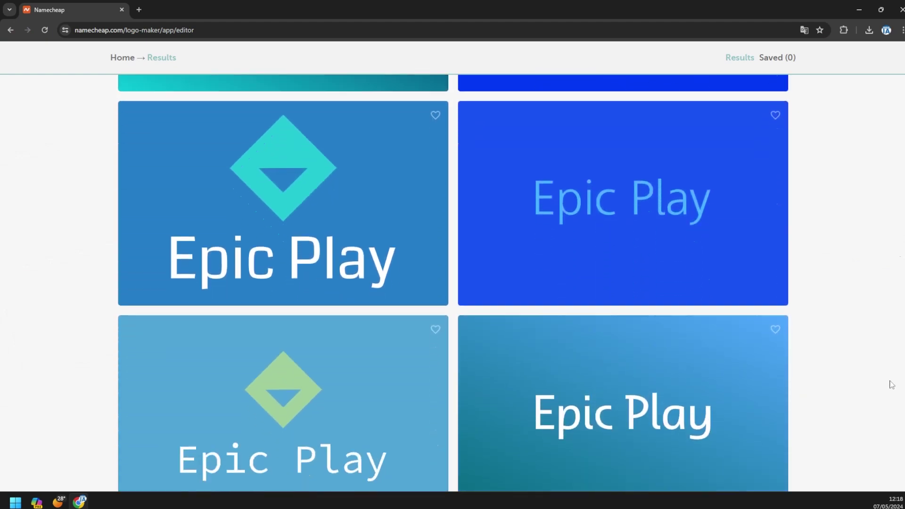
scroll(902, 371, "down", 15)
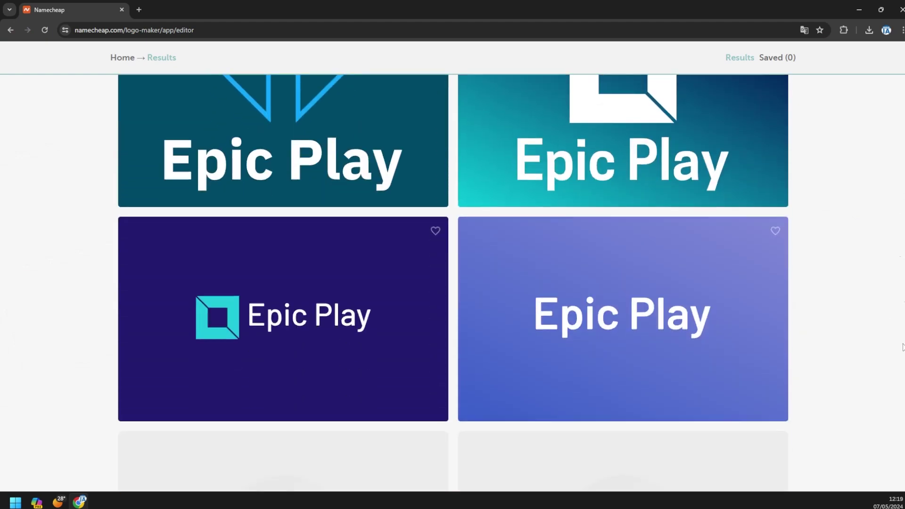
scroll(453, 283, "down", 3)
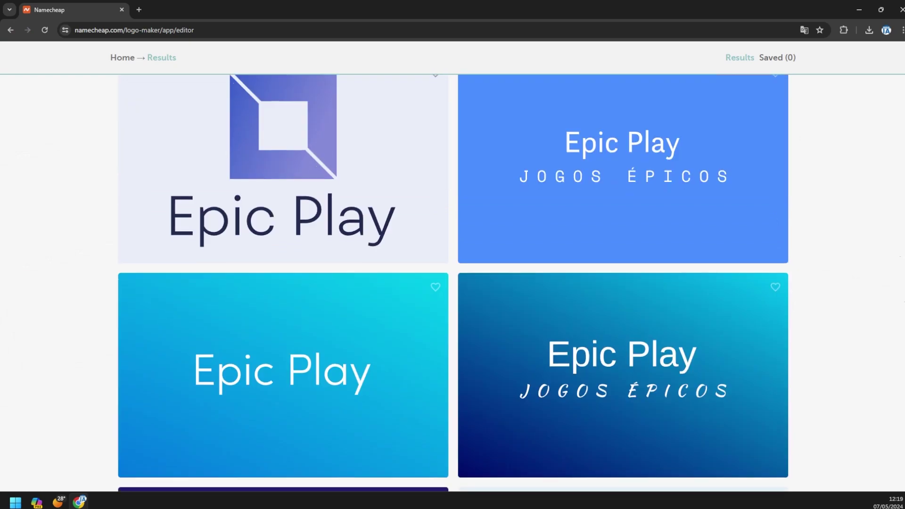
scroll(453, 283, "down", 10)
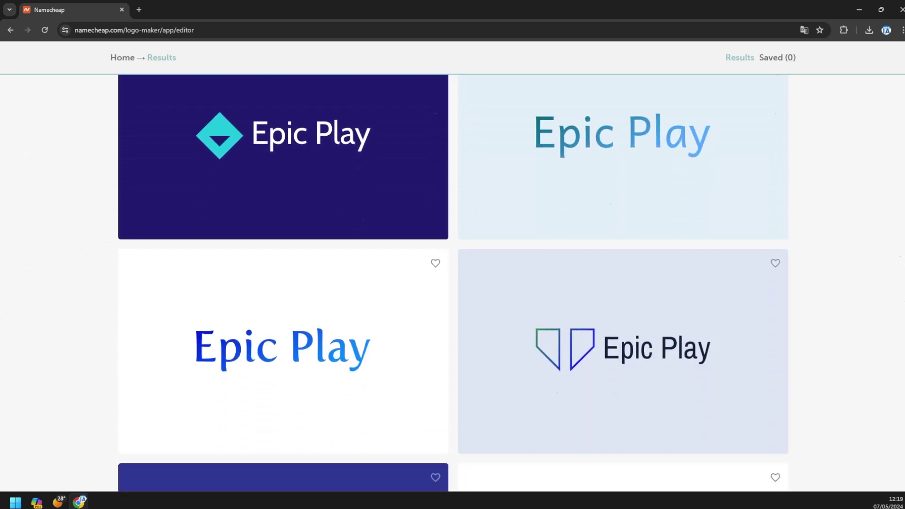
scroll(453, 283, "down", 18)
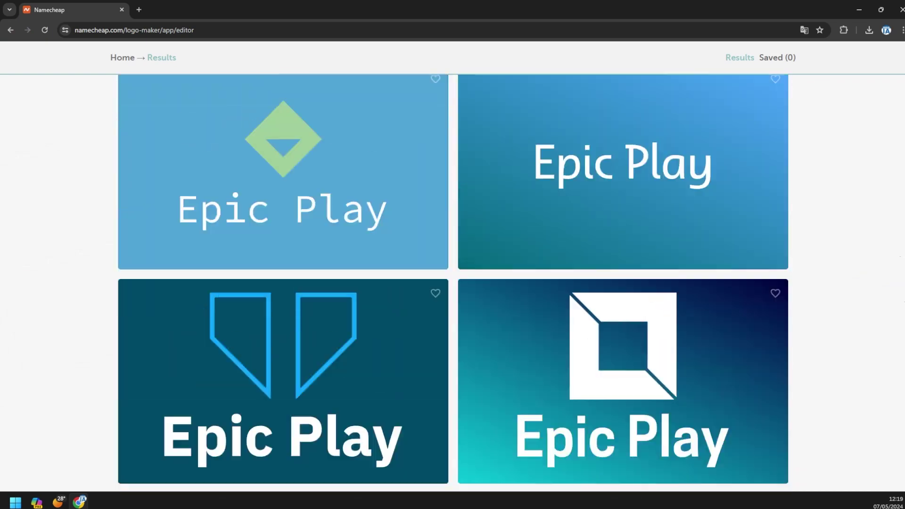
left_click_drag(900, 220, 903, 477)
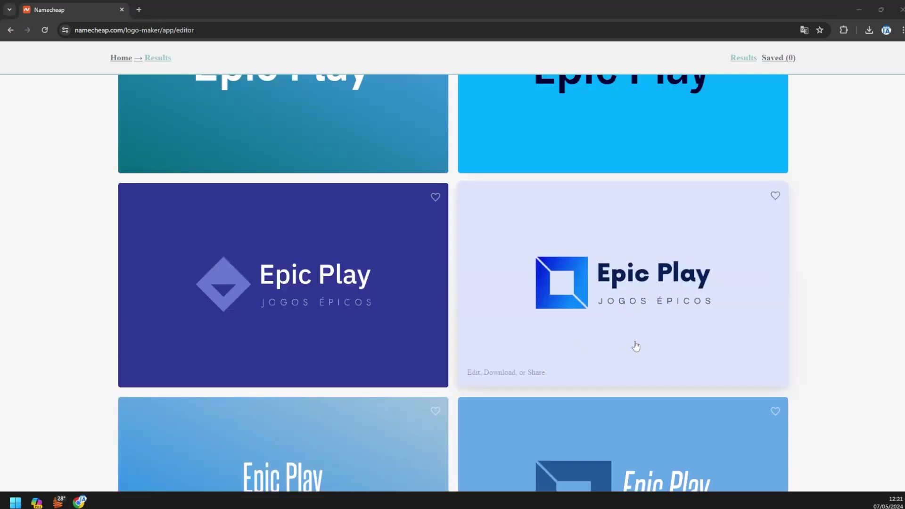
left_click(637, 347)
mouse_move(797, 118)
left_mouse_down()
mouse_move(780, 412)
mouse_move(792, 410)
mouse_move(811, 299)
mouse_move(806, 160)
mouse_move(794, 114)
left_mouse_up()
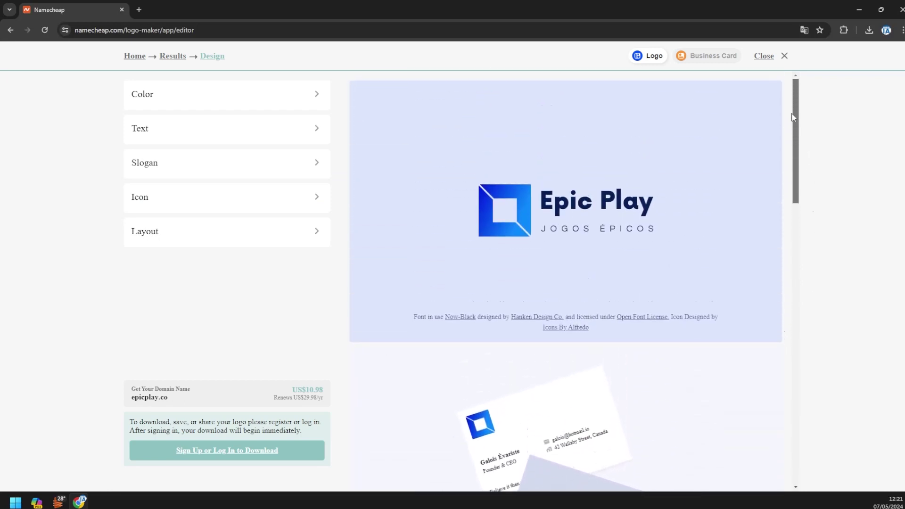
left_click(180, 100)
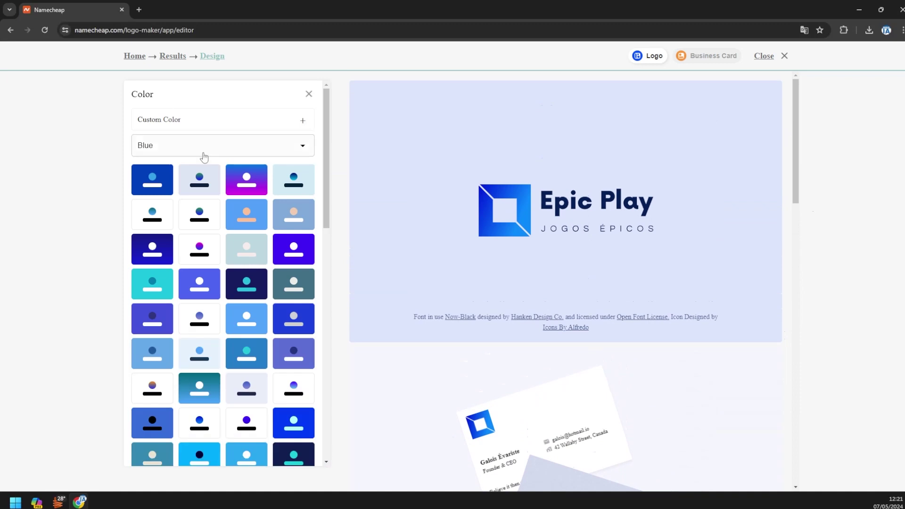
- Try out several of the Blue color palettes on the logo, including white, pale teal and violet backgrounds
left_click(245, 187)
left_click(291, 218)
left_click(241, 220)
left_click(208, 225)
left_click(149, 222)
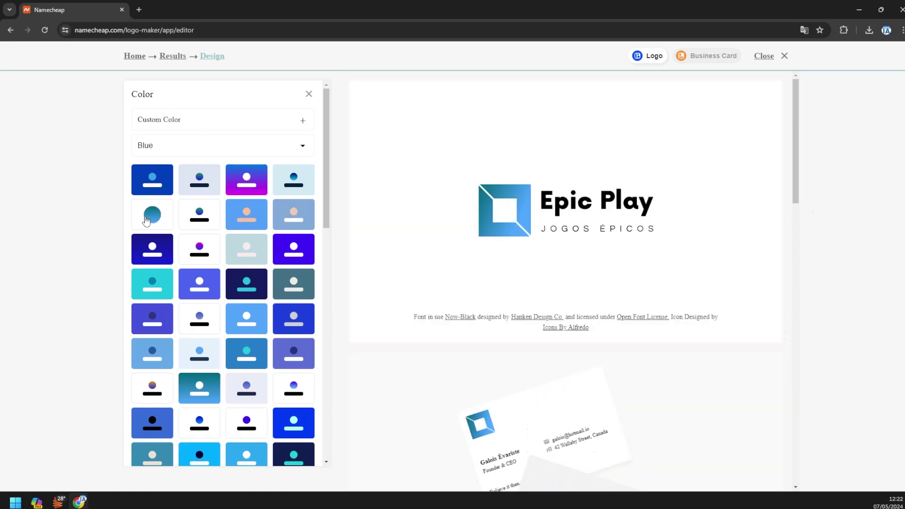
left_click(152, 254)
left_click(203, 254)
left_click(252, 255)
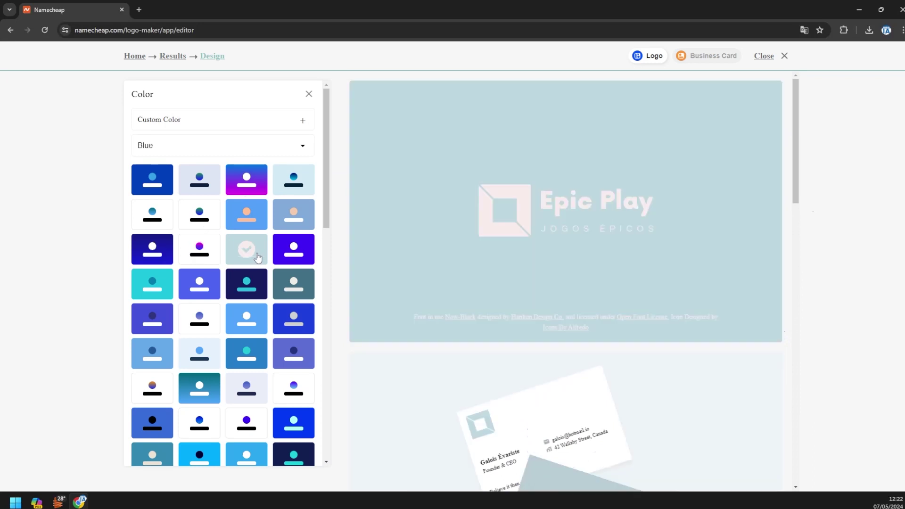
left_click(305, 255)
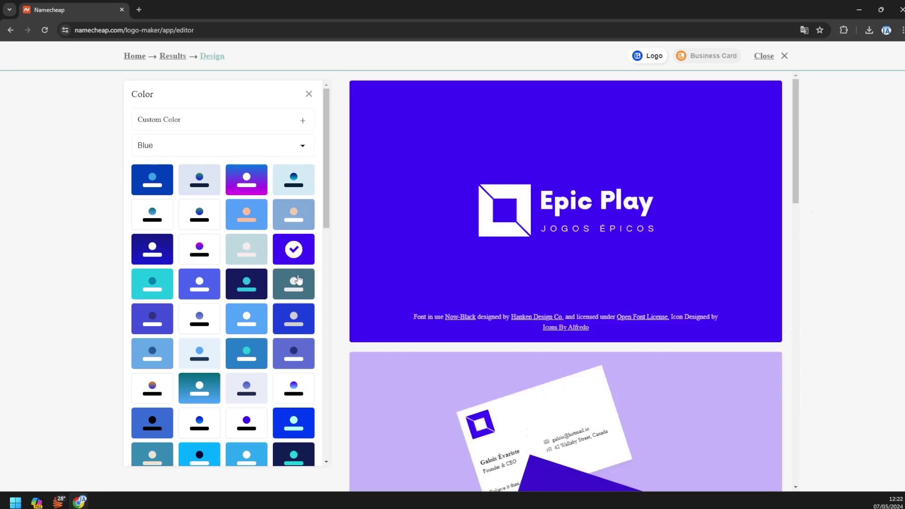
- Apply the Blue palette with a dark blue background, light blue icon and white text to the logo
left_click(202, 154)
left_click(172, 181)
left_click(163, 150)
left_click(145, 161)
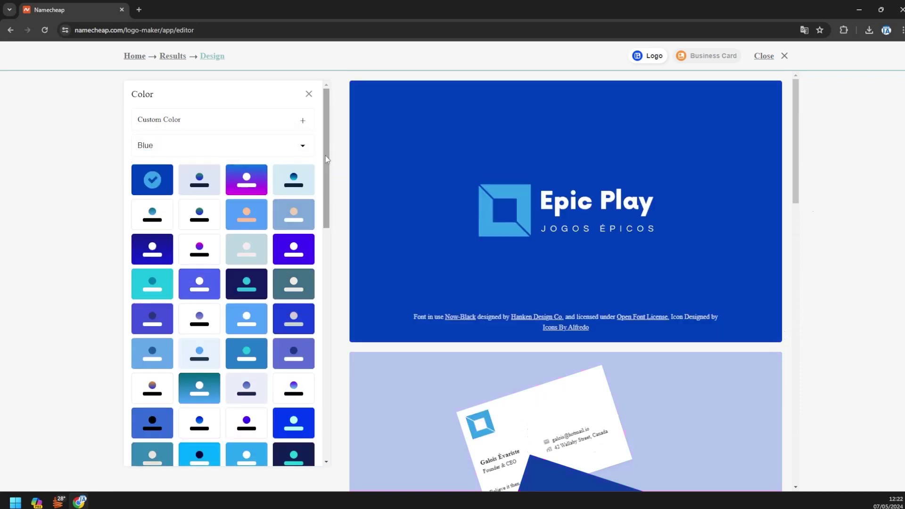
scroll(325, 156, "down", 3)
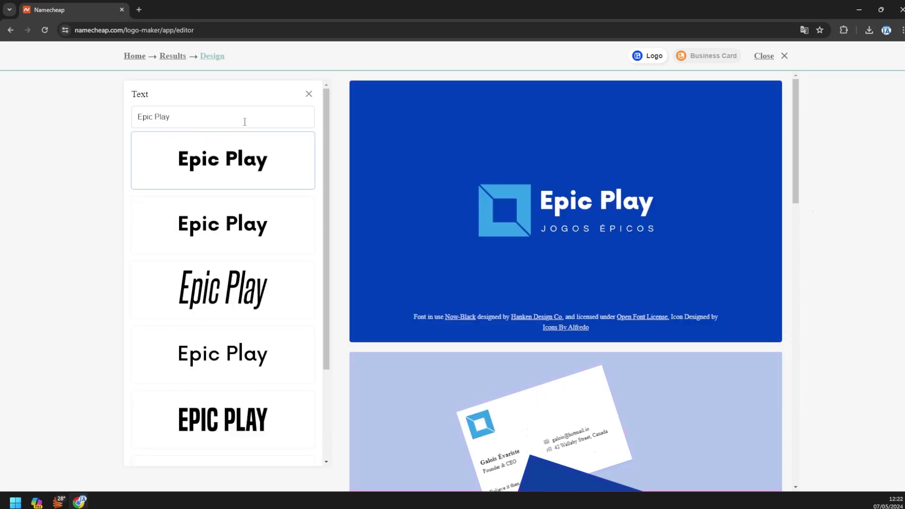
- Try several fonts for the Epic Play name, including Now-Bold, and return to Now-Black
left_click(241, 225)
left_click(252, 420)
left_click(250, 355)
left_click(246, 290)
left_click(248, 228)
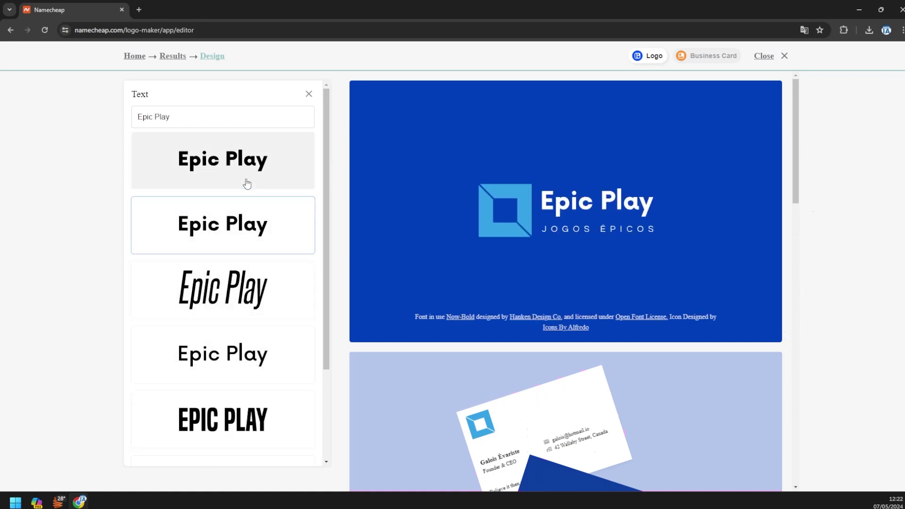
left_click(309, 94)
- Change the "JOGOS ÉPICOS" slogan to the upright serif font Fanwood Text and check the icon options
left_click(161, 166)
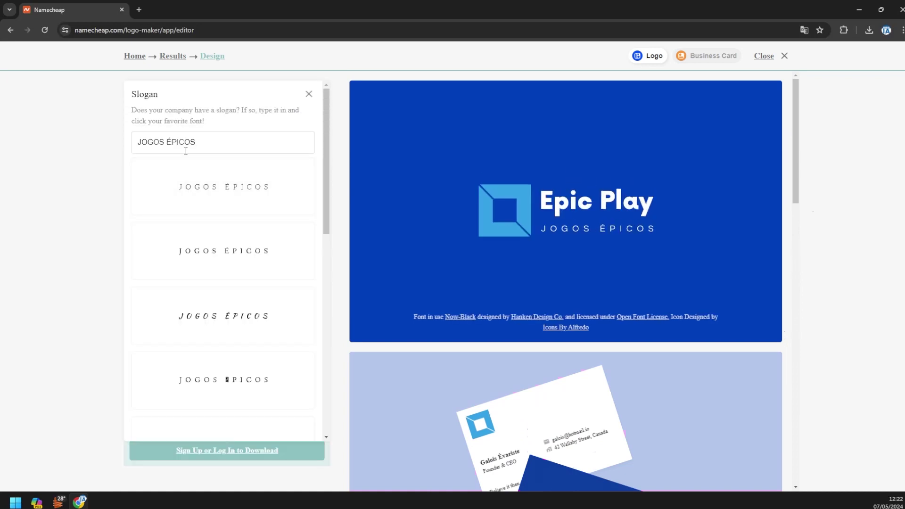
left_click(232, 267)
left_click(309, 94)
left_click(181, 199)
left_click(316, 95)
- Try out the available logo layouts, and settle on the one with the icon beside the name and slogan
left_click(189, 233)
left_click(246, 300)
left_click(249, 223)
left_click(251, 346)
left_click(254, 291)
left_click(250, 177)
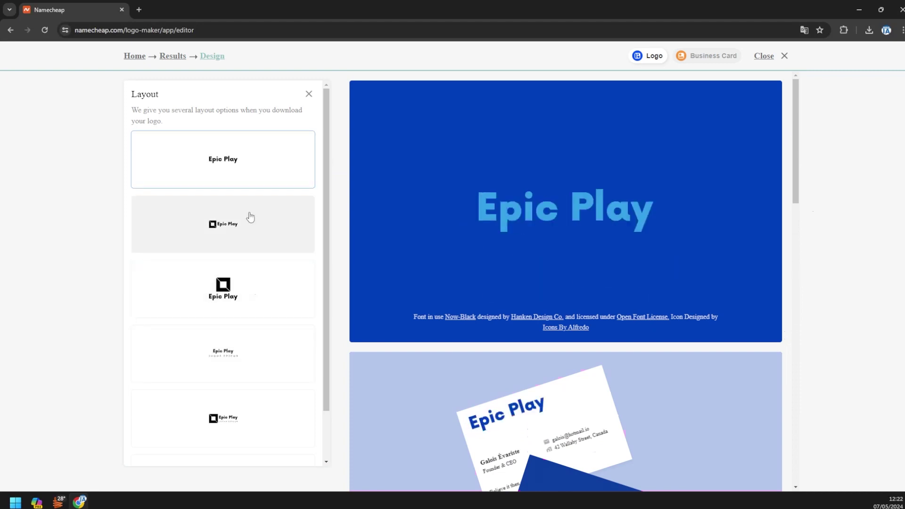
left_click(250, 217)
left_click(250, 305)
left_click(257, 349)
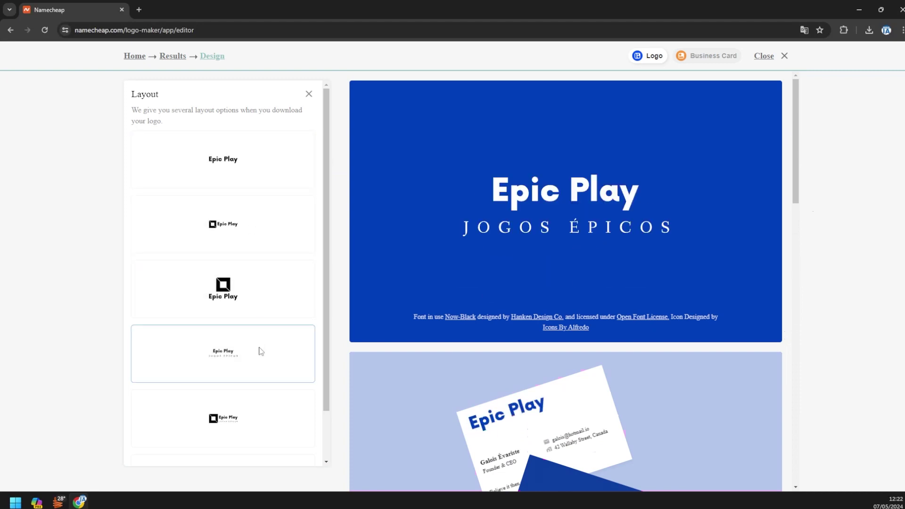
left_click(242, 419)
left_click(309, 94)
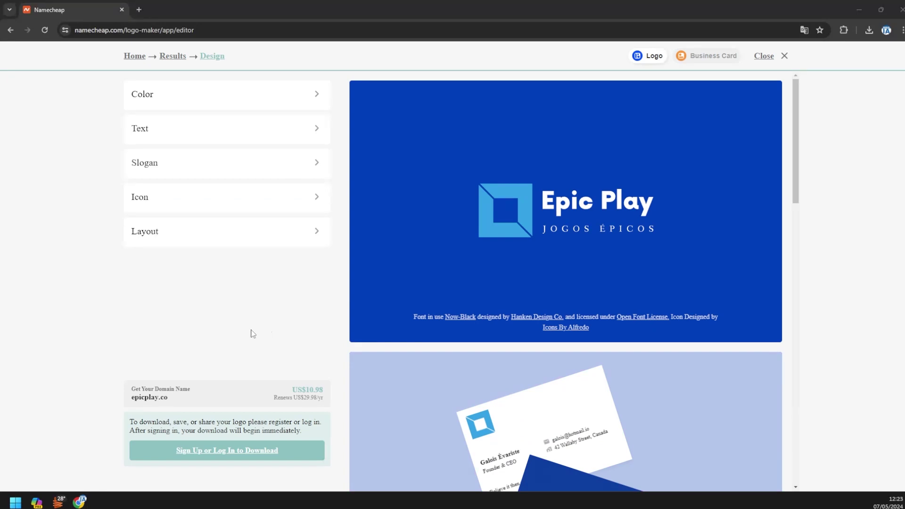
- Download the finished logo and extract everything in Epic Play-logo.zip to the desktop
left_click(231, 454)
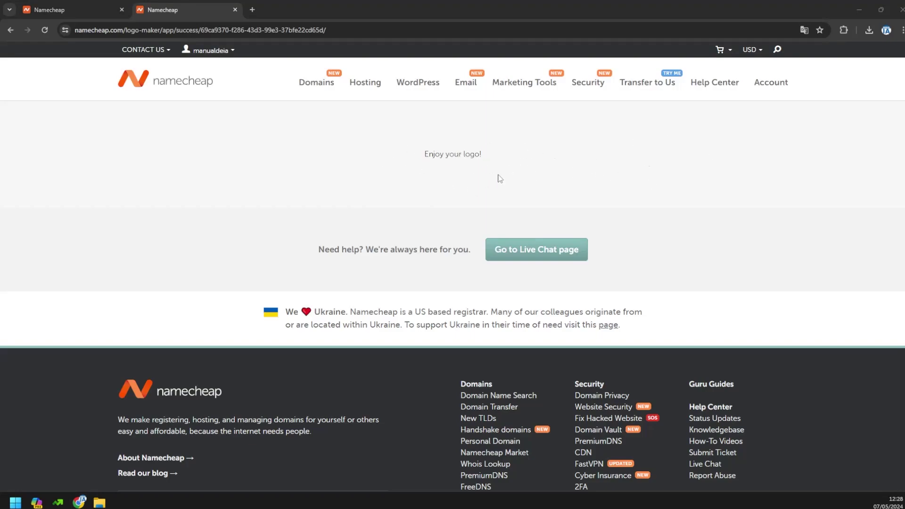
key("super+d")
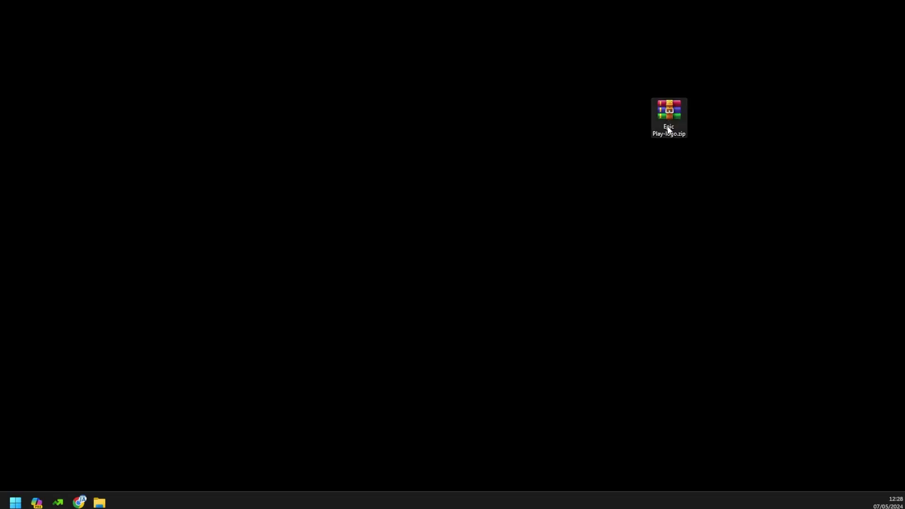
left_click_drag(669, 118, 595, 202)
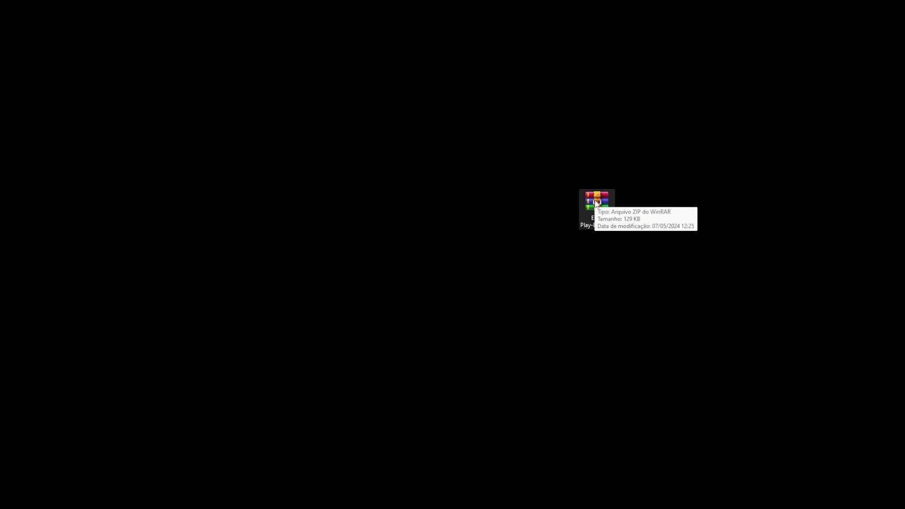
double_click(595, 202)
left_click_drag(572, 334, 363, 224)
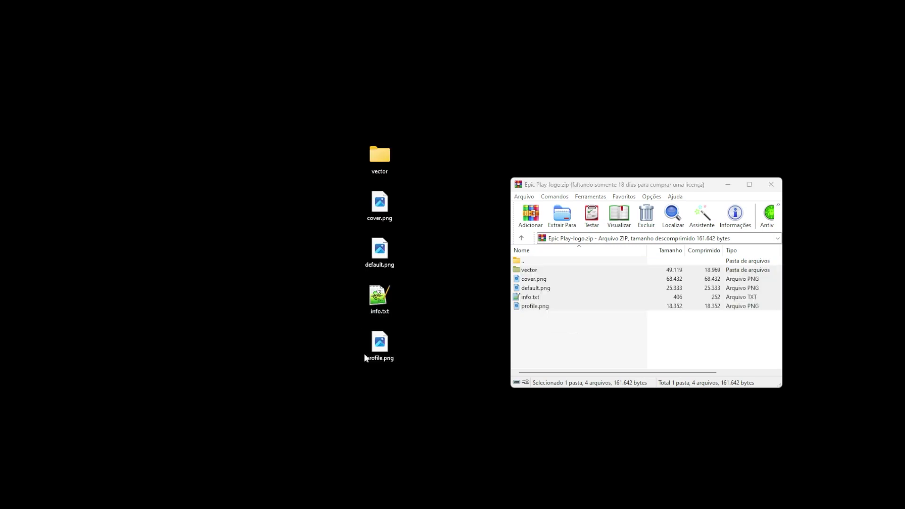
- Examine the background, icon, font and slogan color codes in info.txt, and close the file
double_click(381, 302)
double_click(131, 237)
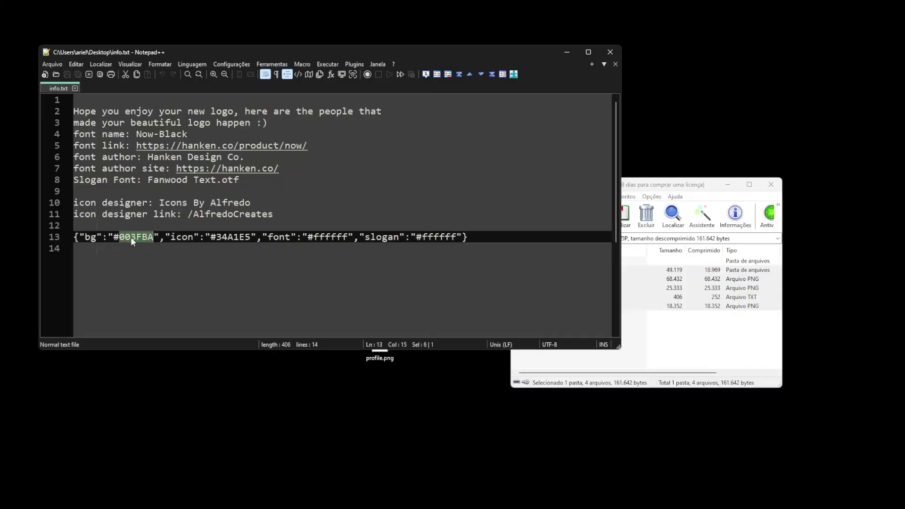
double_click(232, 237)
double_click(330, 237)
left_click(435, 238)
left_click(610, 52)
- View the profile.png image and the contents of the vector folder, closing each one
left_click(387, 351)
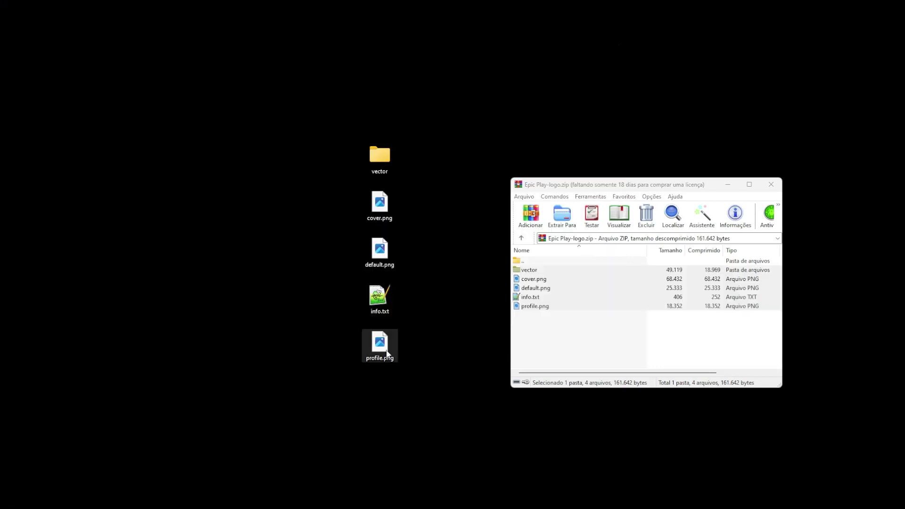
double_click(386, 351)
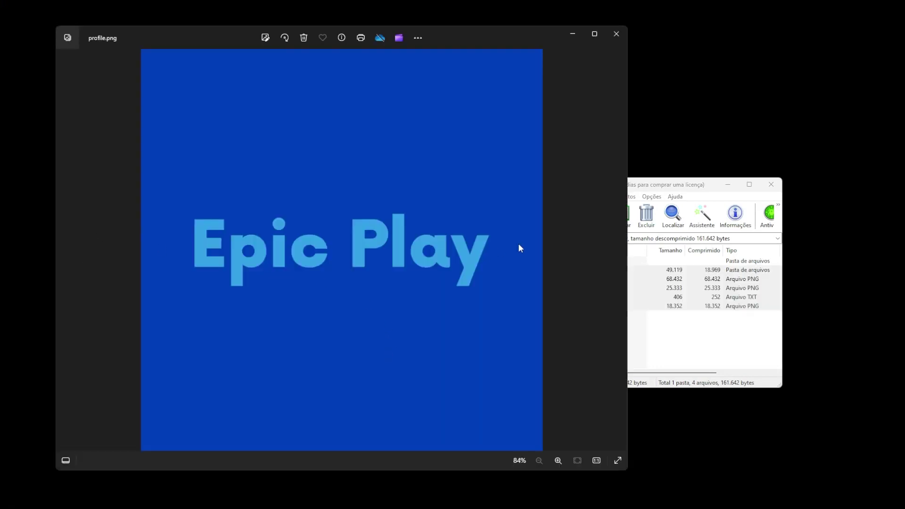
key("Escape")
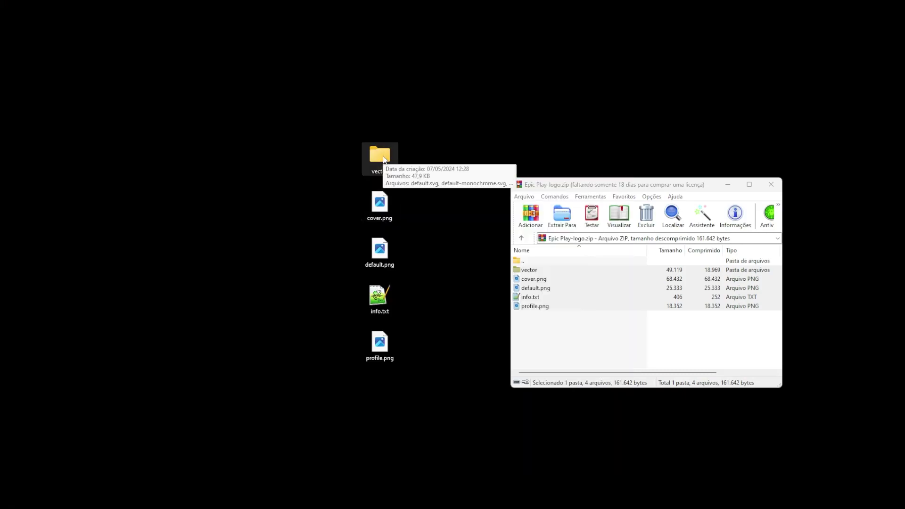
double_click(381, 155)
key("super+Down")
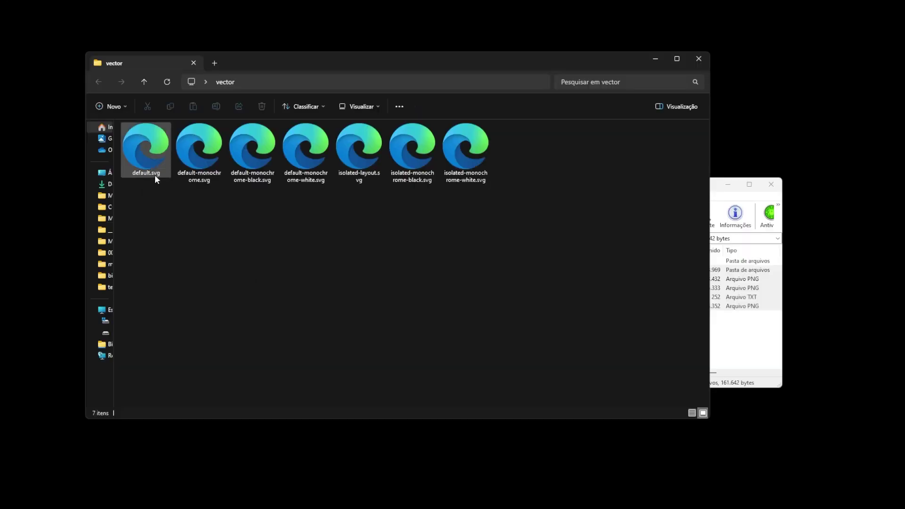
left_click(698, 60)
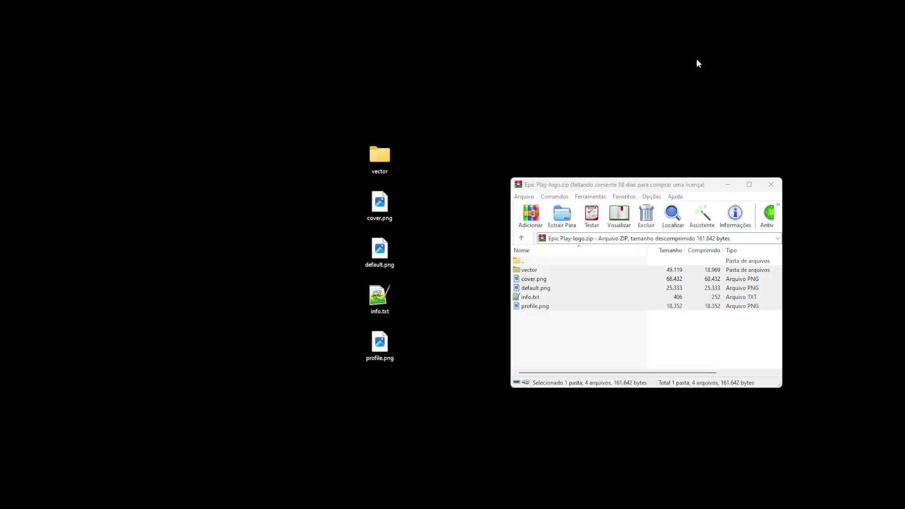
- Switch to the SologoAI website in the browser and start a new logo for the brand name "Epic Play"
key("alt+Tab")
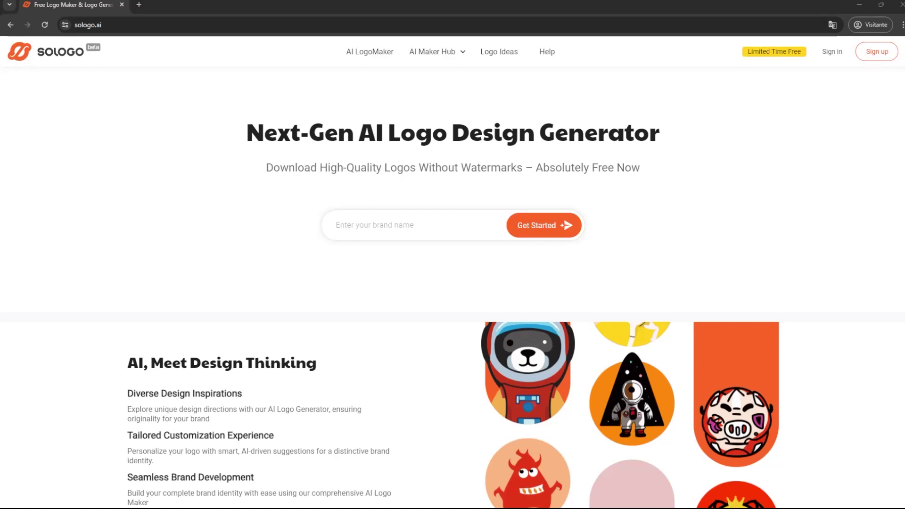
key("F11")
left_click(368, 225)
type("E")
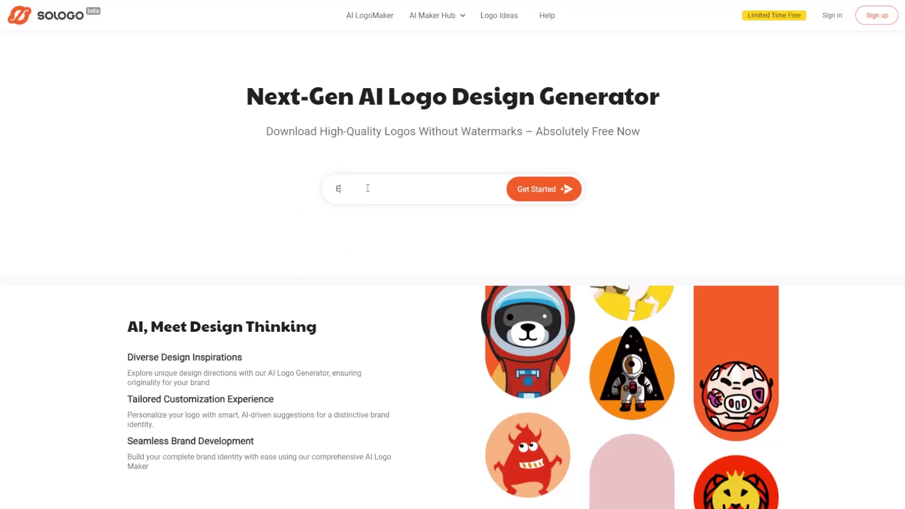
type("Play")
left_click(541, 197)
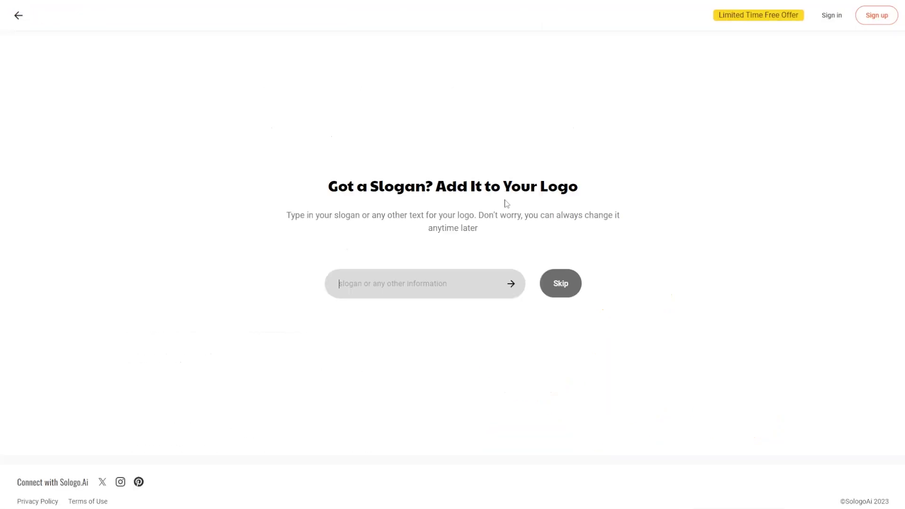
- Enter "Jogos Épicos" as the logo's slogan and continue
left_click(356, 284)
type("Jogos Épicos")
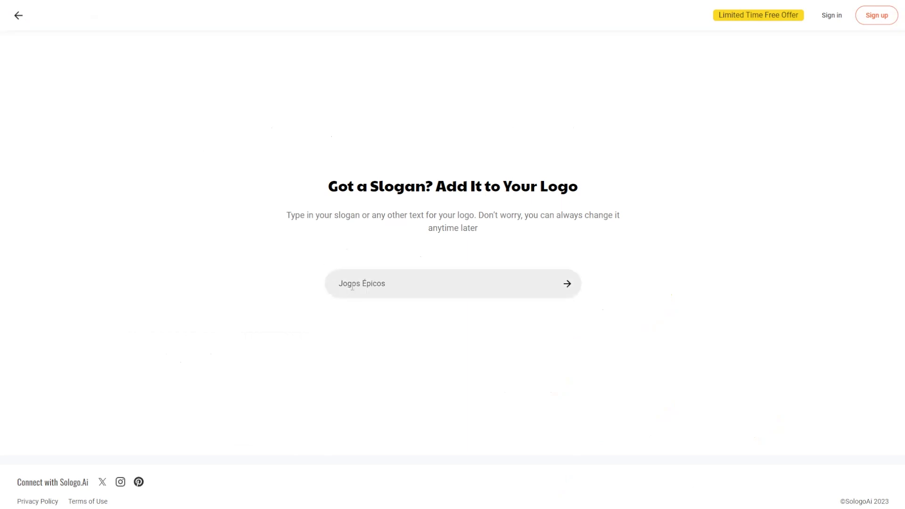
left_click(568, 283)
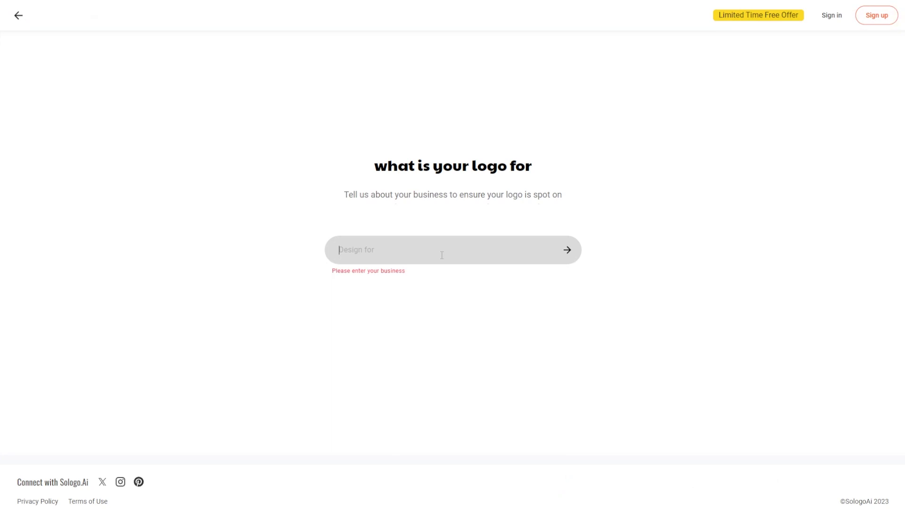
- Search the business types for "Games" and choose Video Games, then generate logos from the idea "bytes"
type("Games")
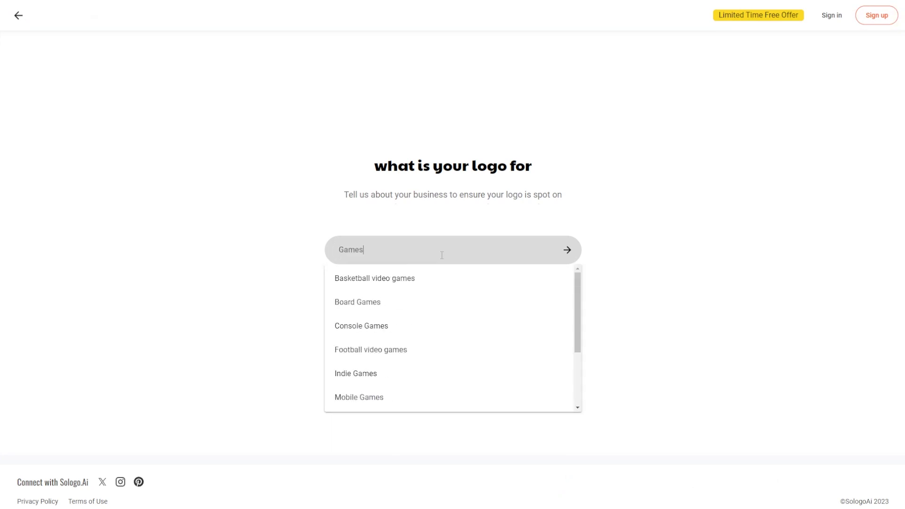
left_click_drag(577, 293, 578, 346)
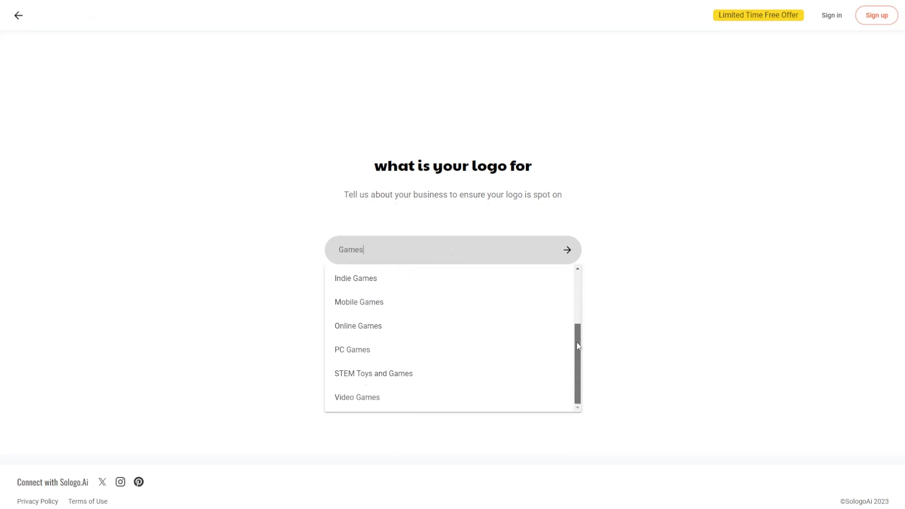
left_click(367, 401)
left_click(568, 250)
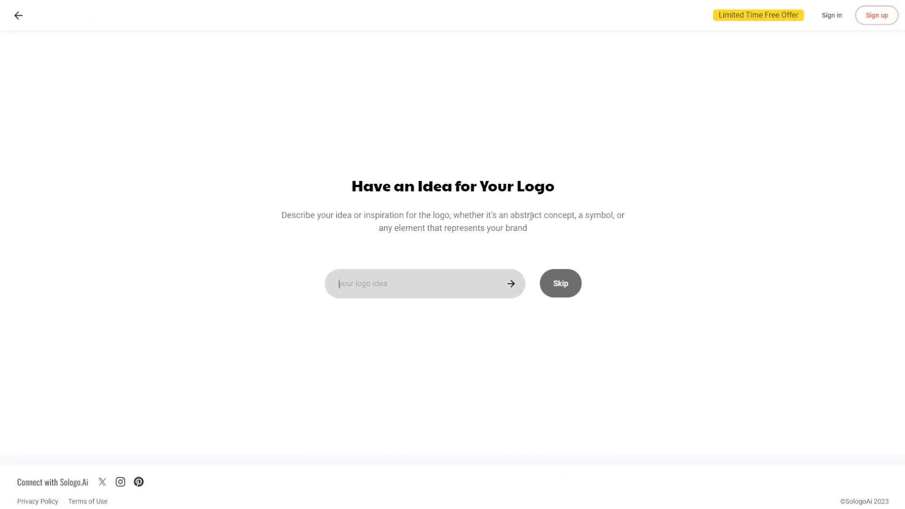
type("bytes")
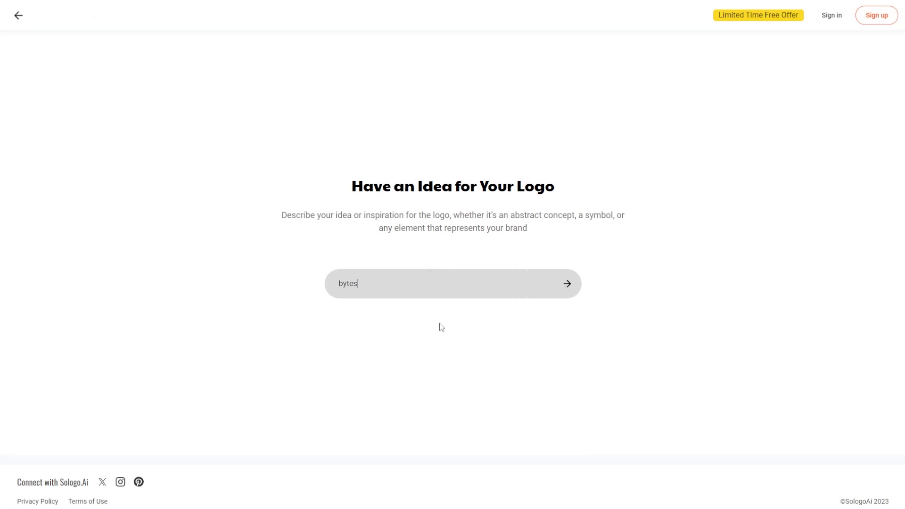
left_click(567, 284)
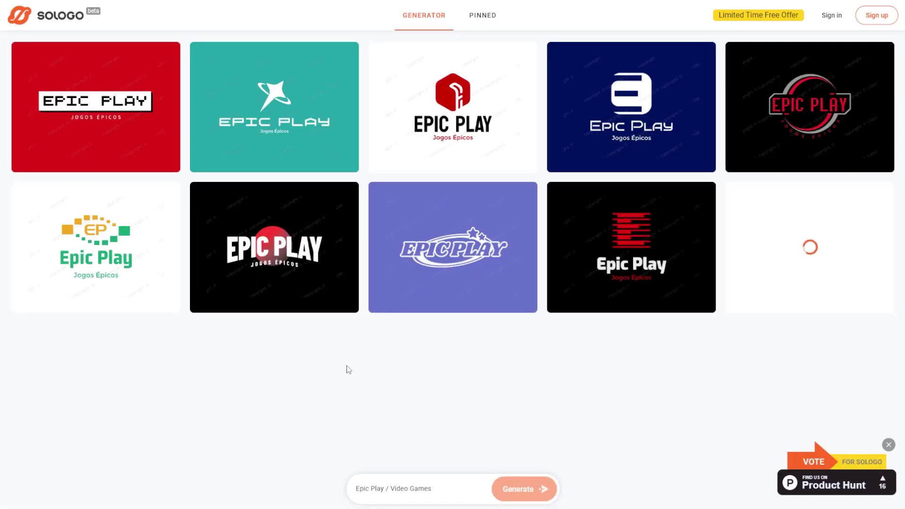
- Preview the red Epic Play logo with the pixel-style lettering and sign in with a Google account
mouse_move(132, 113)
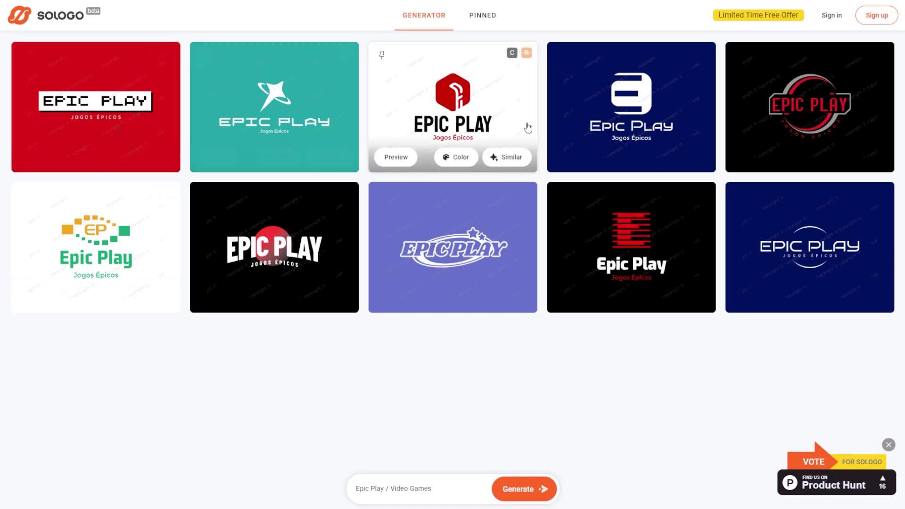
mouse_move(610, 255)
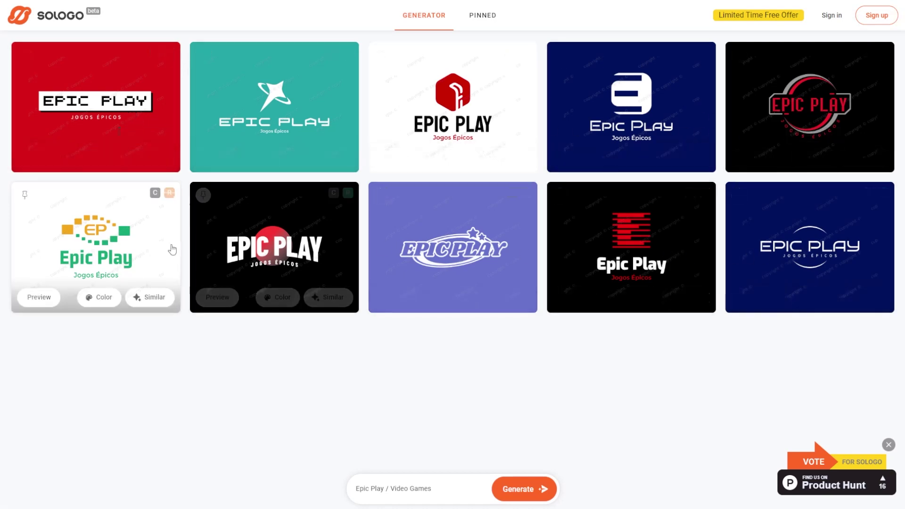
mouse_move(110, 136)
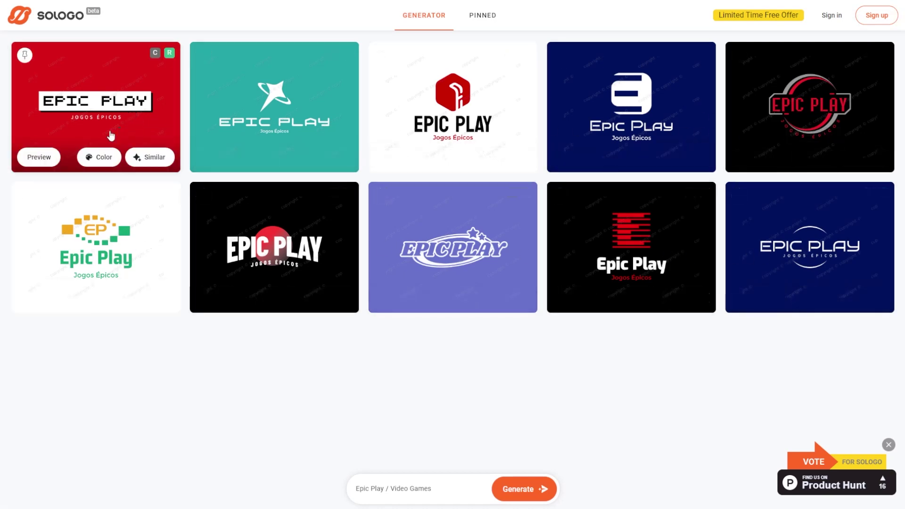
left_click(41, 156)
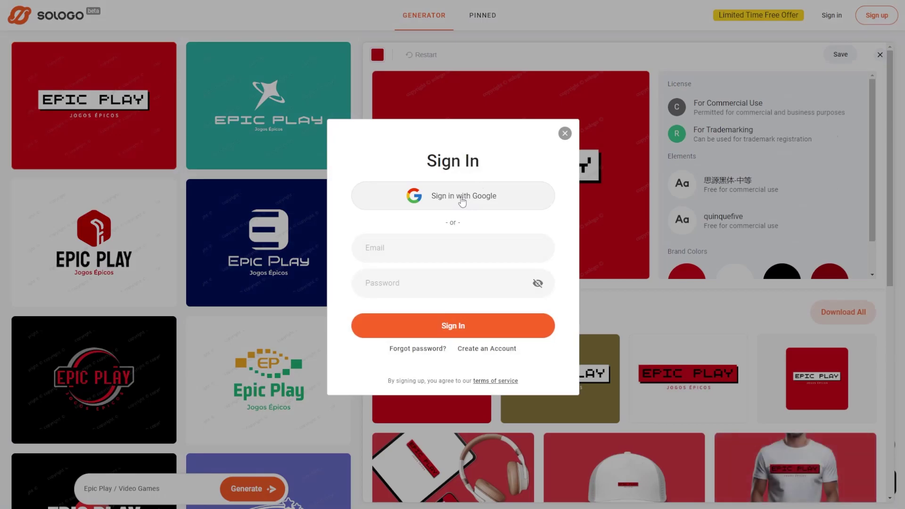
left_click(463, 201)
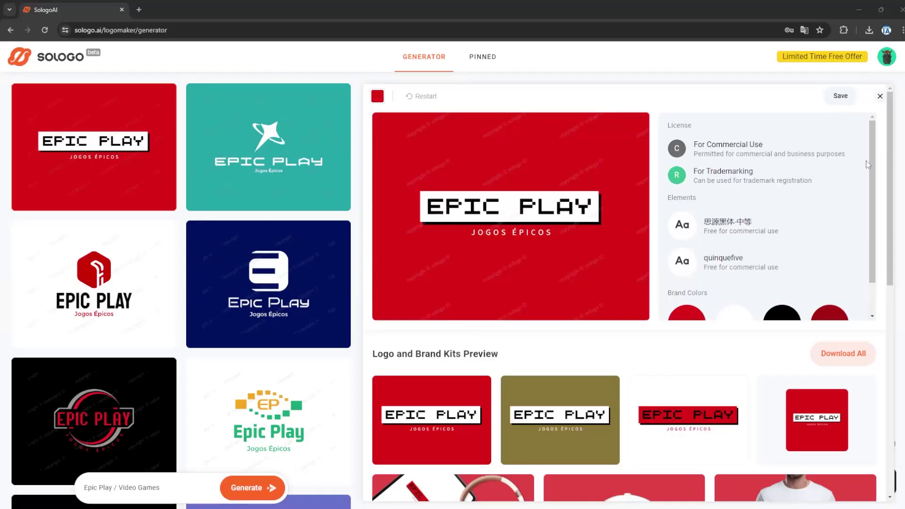
- Look through the red logo's brand kit and download all of its files
left_click_drag(871, 155, 890, 177)
scroll(887, 215, "down", 2)
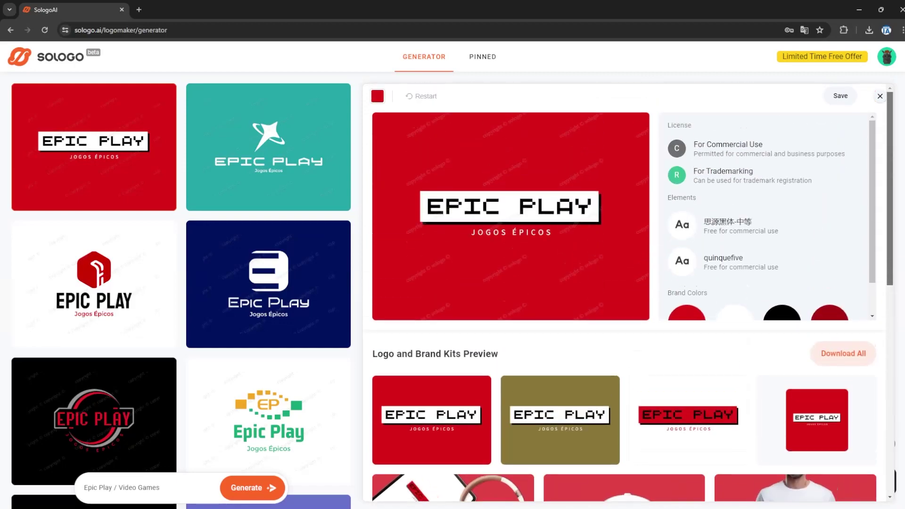
left_click(844, 358)
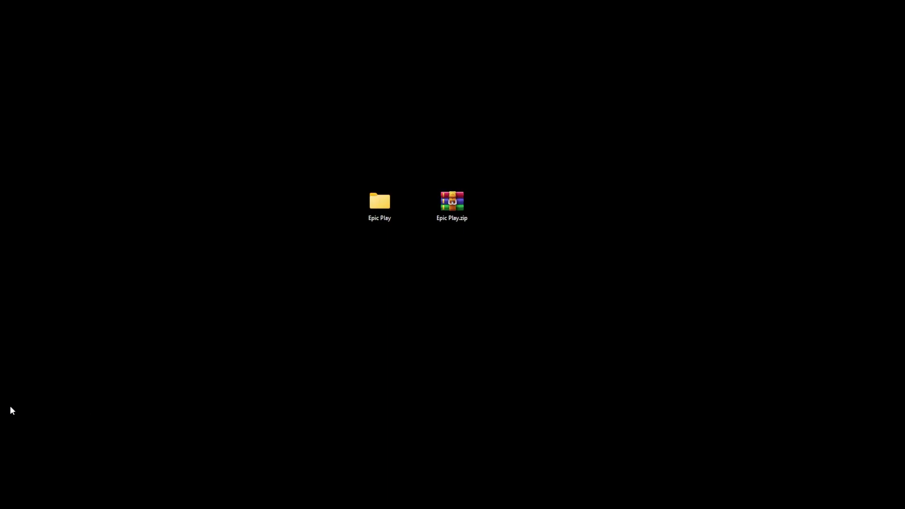
- Open the Epic Play folder on the desktop and preview Epic Play.pdf and Epic Play_avatar.pdf
left_click(383, 208)
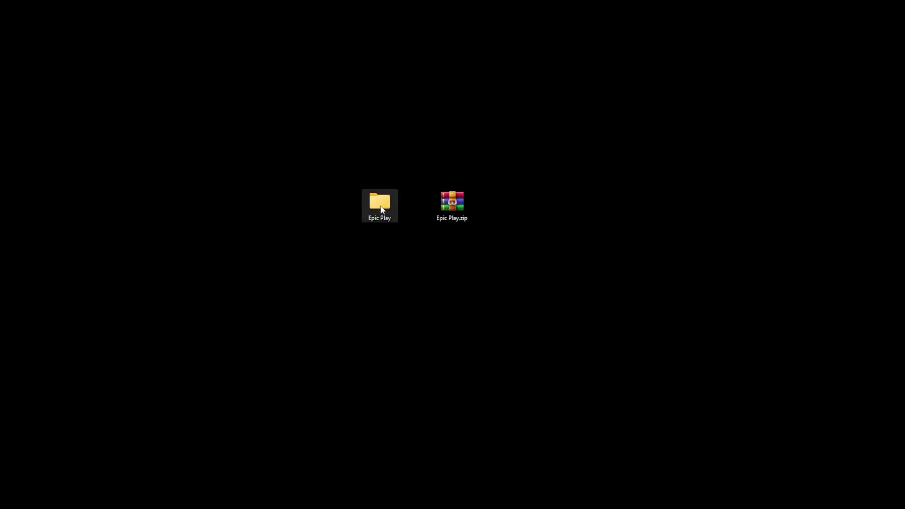
double_click(382, 209)
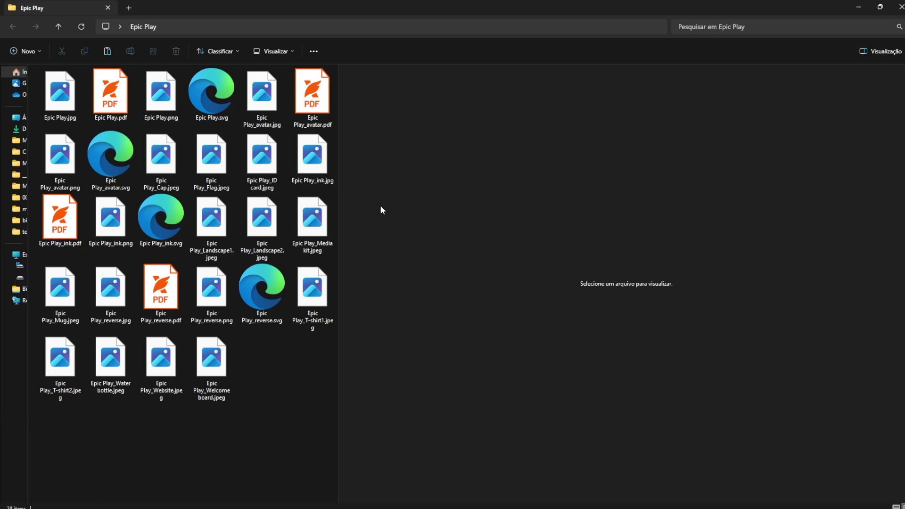
left_click(102, 93)
left_click(312, 102)
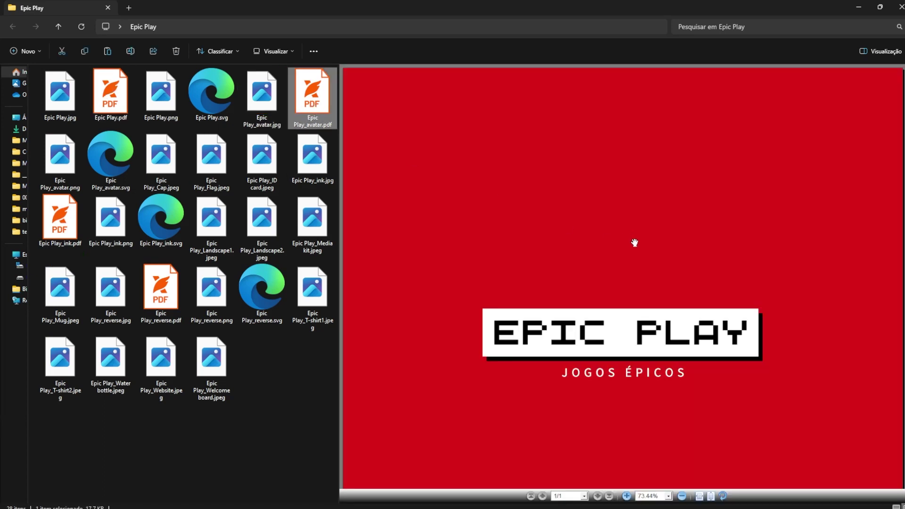
- Preview Epic Play_ink.pdf, Epic Play_reverse.pdf, Epic Play_avatar.jpg and Epic Play.svg in the Epic Play folder
left_click(59, 219)
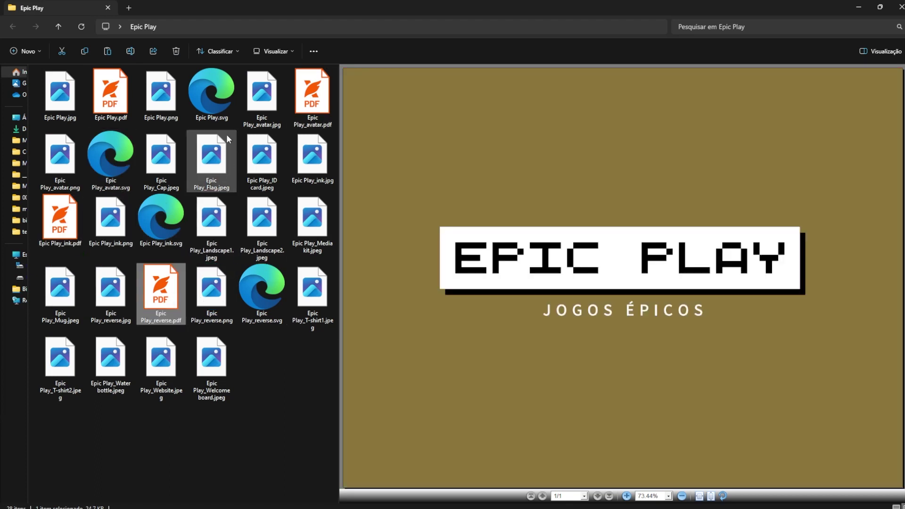
left_click(306, 110)
left_click(278, 125)
left_click(213, 116)
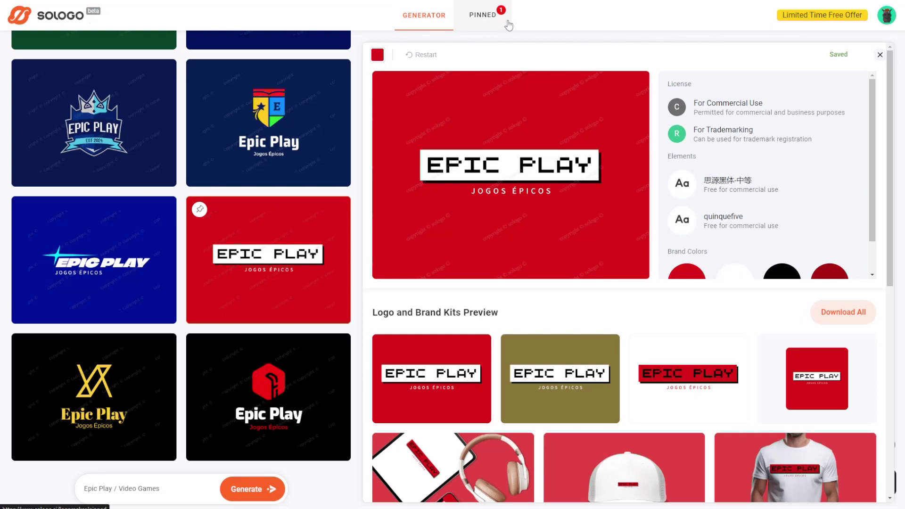
- Switch back to Sologo and check the options of the account menu
left_click(889, 19)
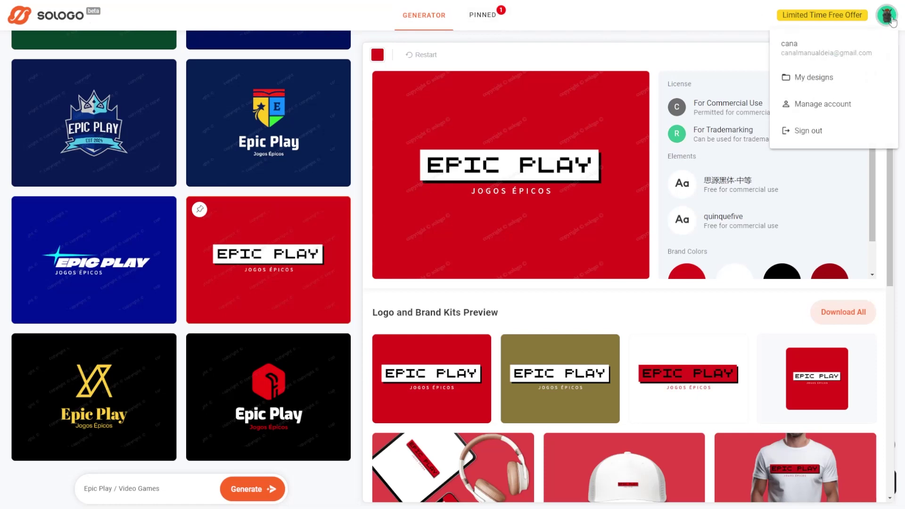
left_click(887, 18)
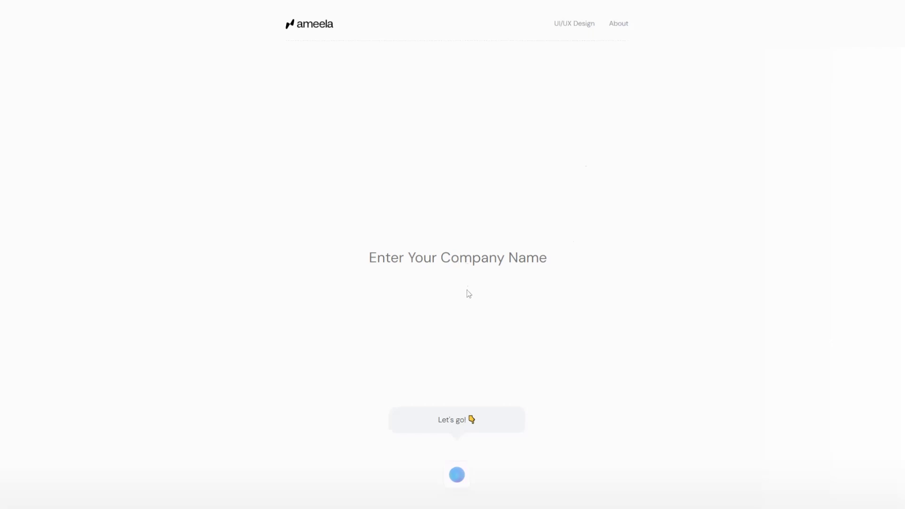
- Switch to Ameela, generate logos for the company name "Epic Play", and download the variation with the wave-shaped symbol as SVG
type("Epic Play")
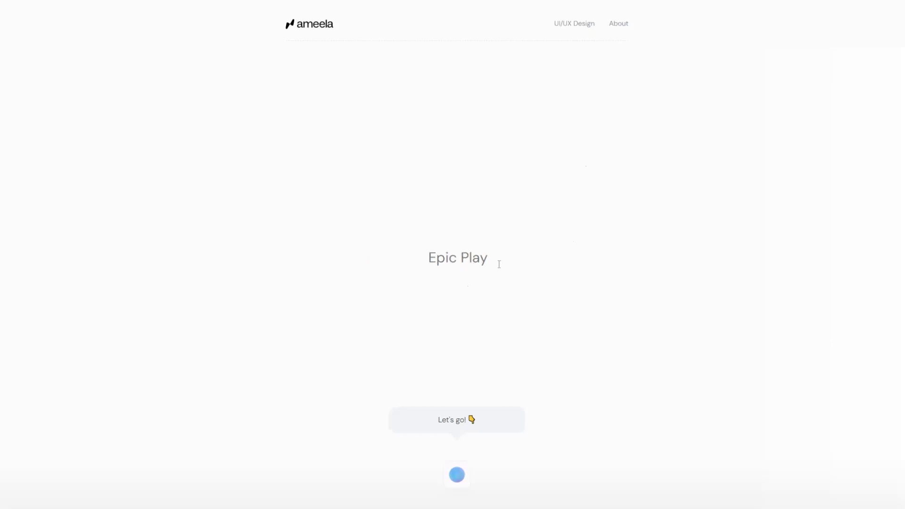
left_click(457, 468)
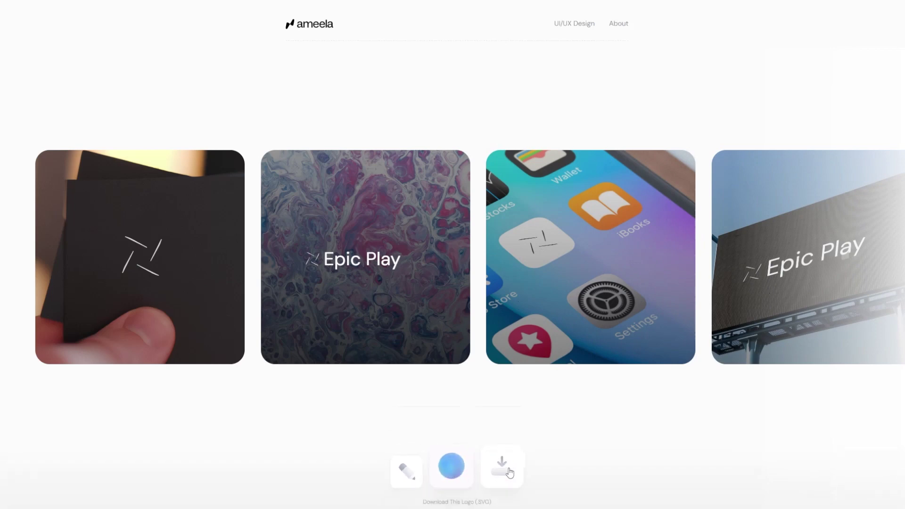
left_click(459, 469)
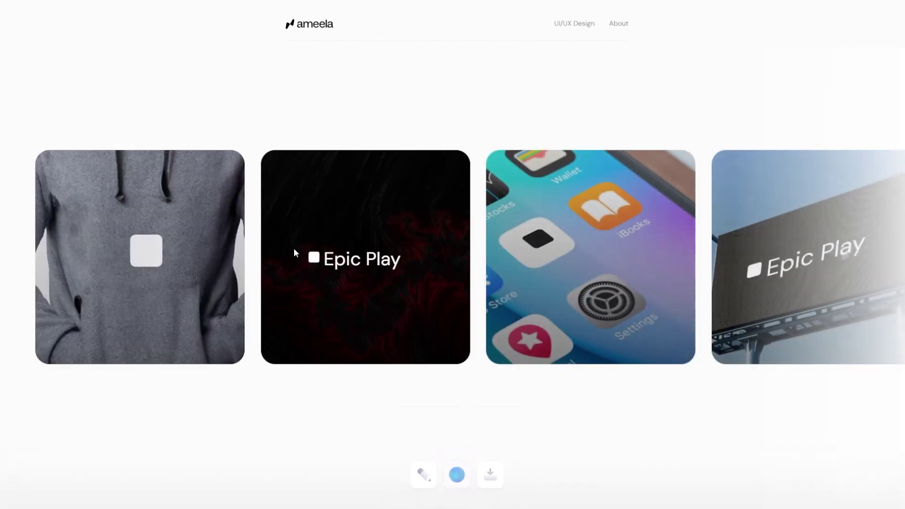
left_click(457, 474)
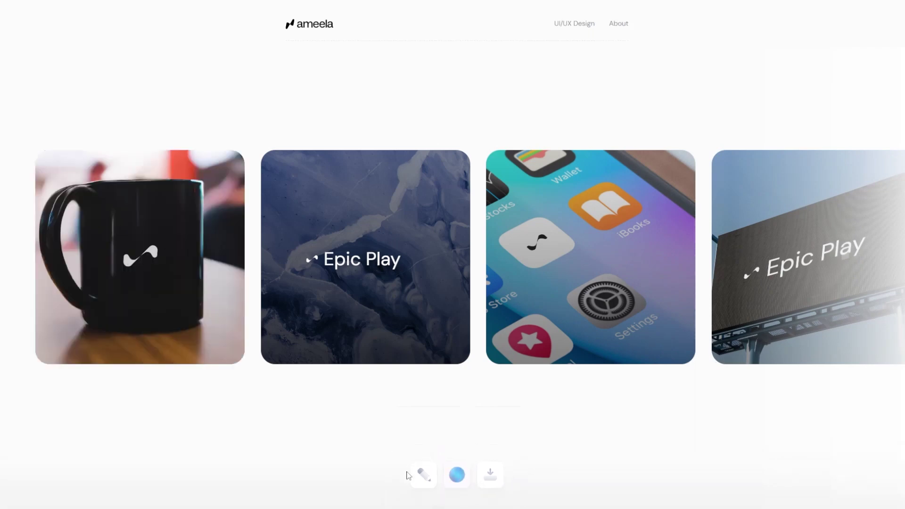
left_click(494, 474)
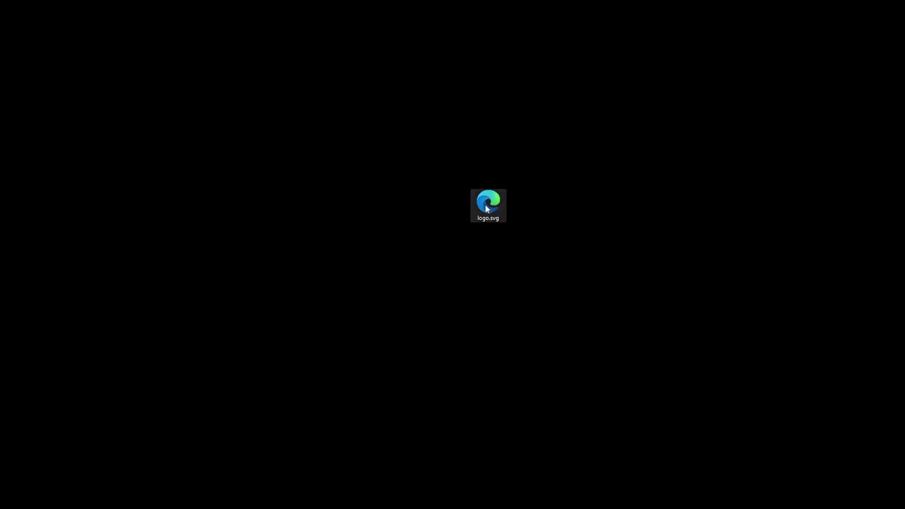
- Open logo.svg from the desktop, check that its "Epic Play" lettering is selectable text, and close the file
left_click_drag(451, 204, 451, 203)
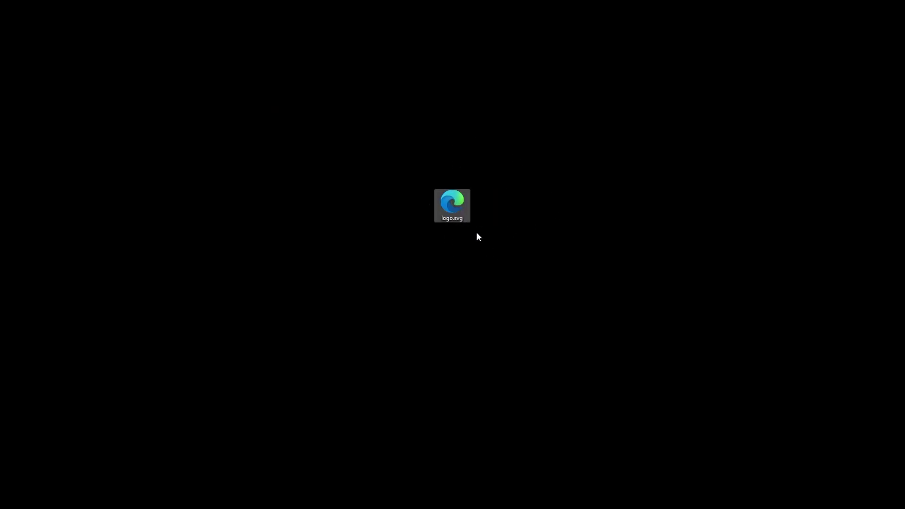
double_click(453, 208)
left_click_drag(608, 124, 86, 143)
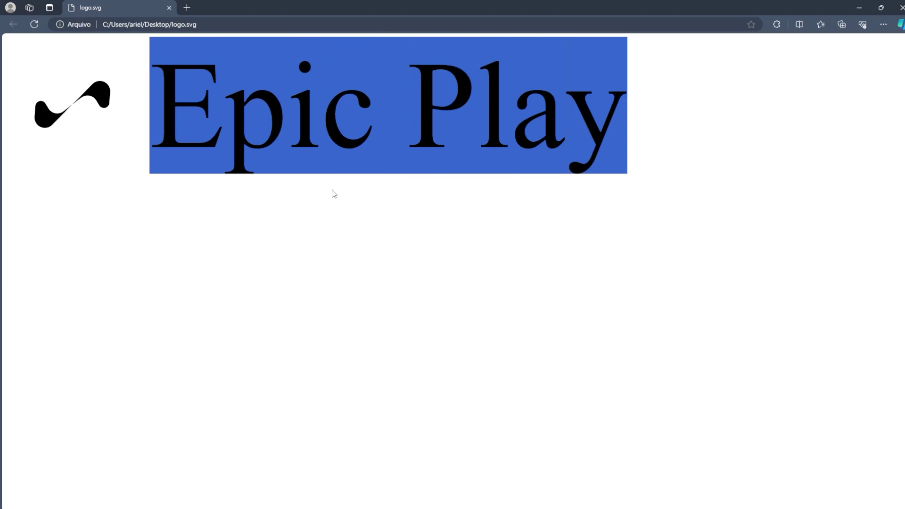
left_click(372, 204)
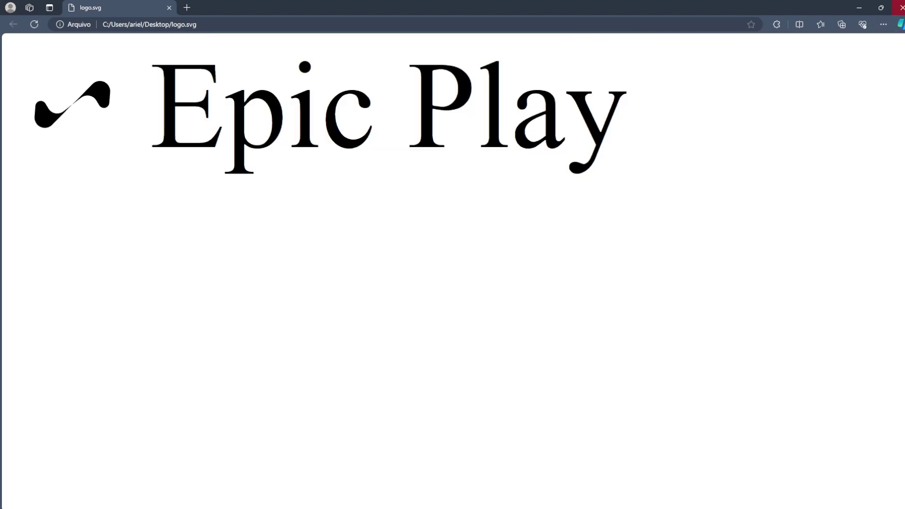
left_click(900, 8)
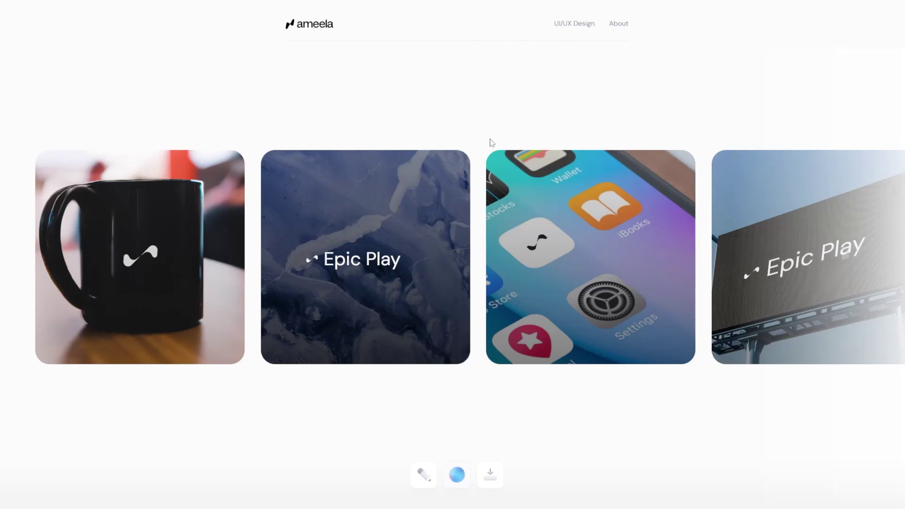
- Switch back to Ameela and generate several more Epic Play logo variations to compare their symbols
left_click(455, 477)
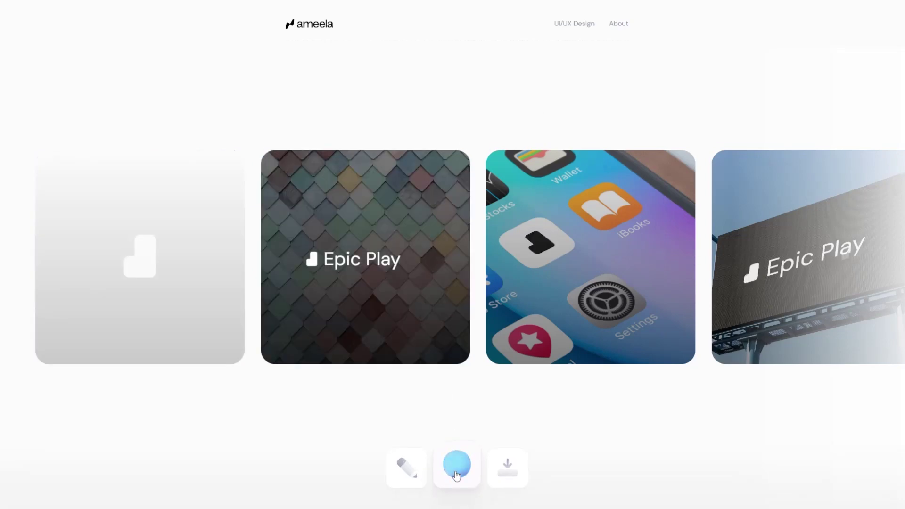
left_click(456, 475)
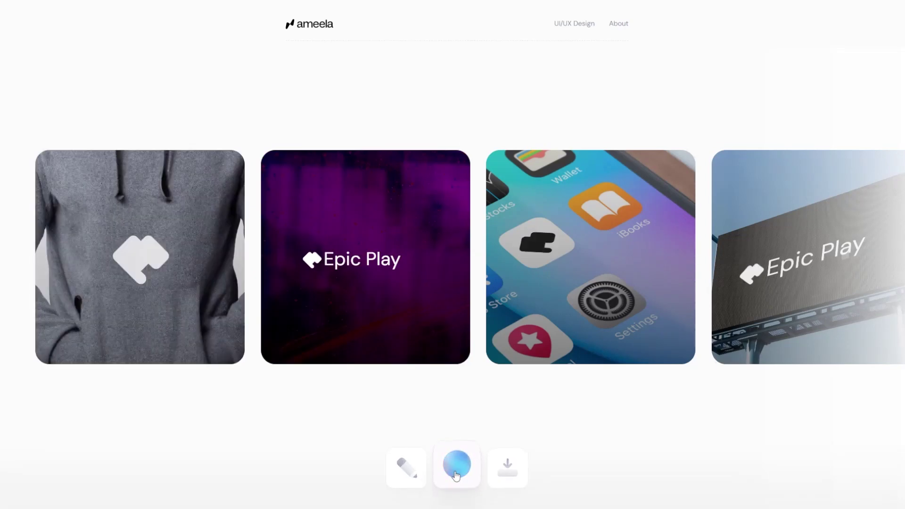
left_click(457, 475)
left_click(456, 475)
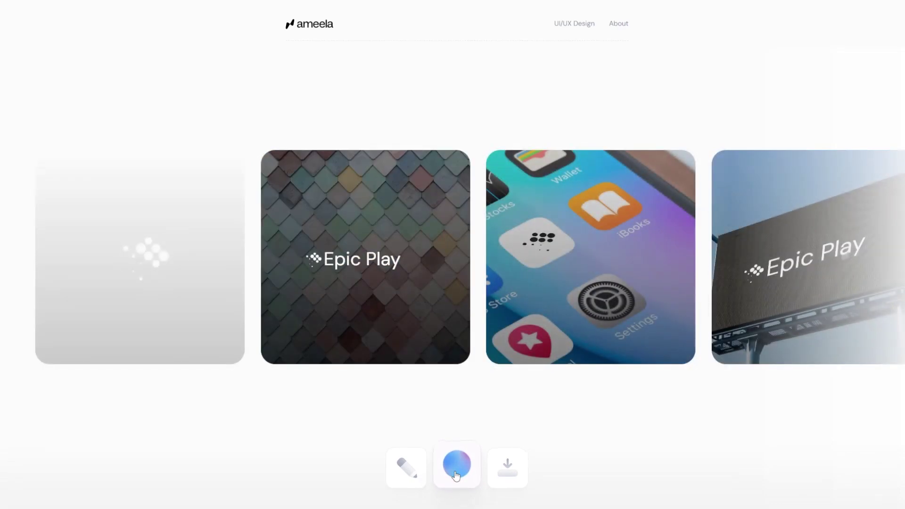
left_click(456, 476)
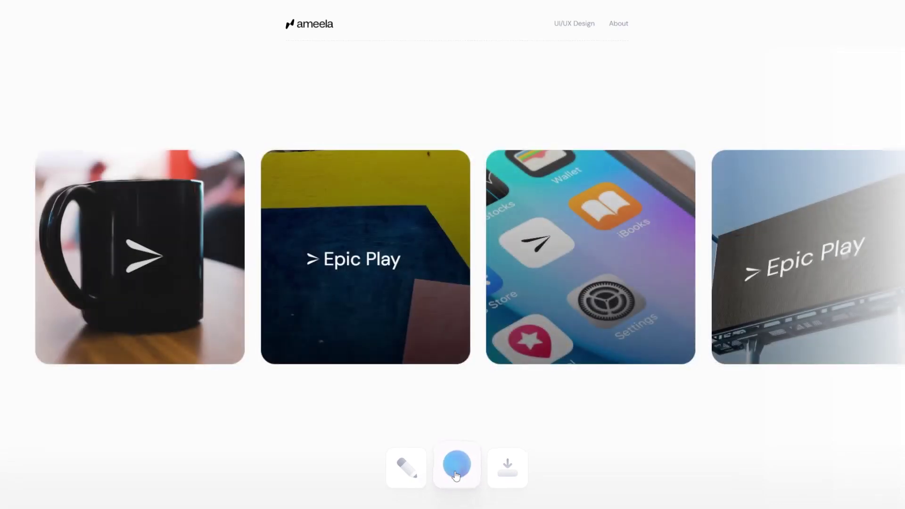
left_click(456, 475)
left_click(457, 475)
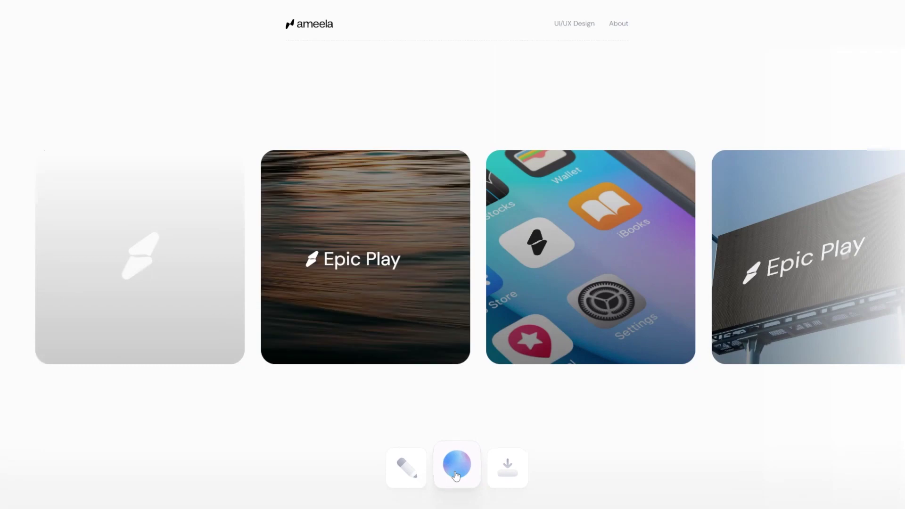
left_click(457, 475)
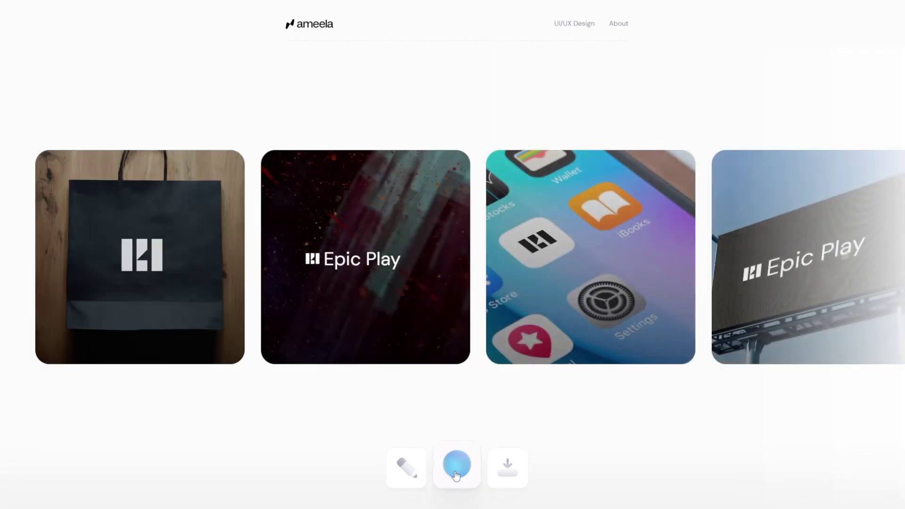
left_click(456, 475)
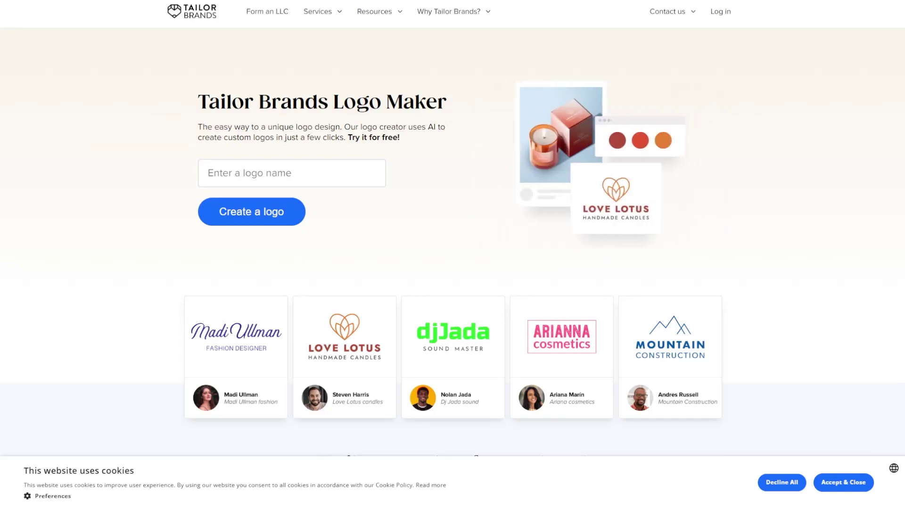
- Switch to Tailor Brands Logo Maker and start a logo named "Epic Play" with the tagline "Jogos Épicos"
left_click(245, 172)
type("Epic Play")
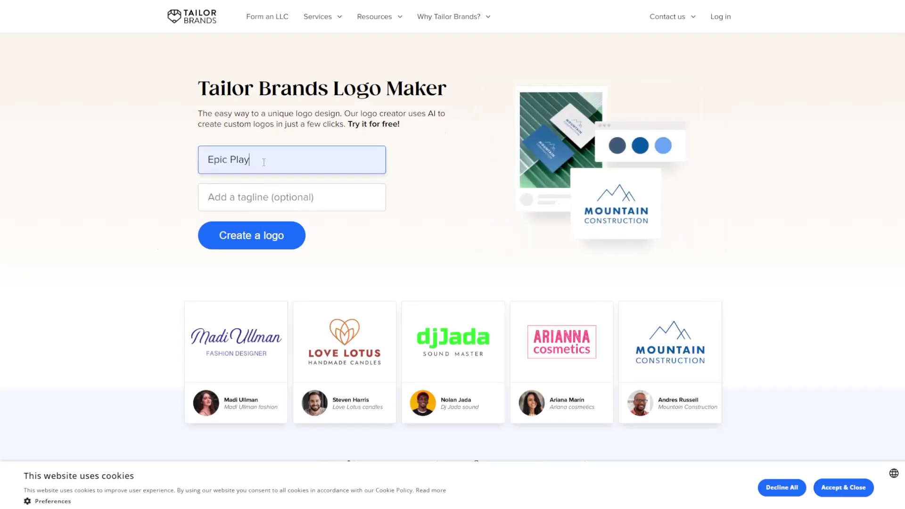
left_click(271, 193)
type("Jogos Épicos")
left_click(266, 245)
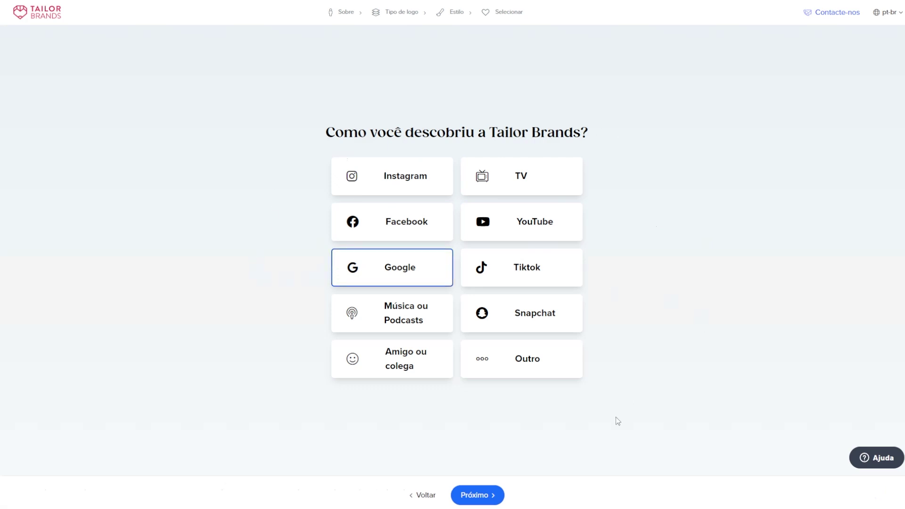
- Give Google as the way Tailor Brands was discovered and choose "Tecnologia e software" as the offering
left_click(493, 496)
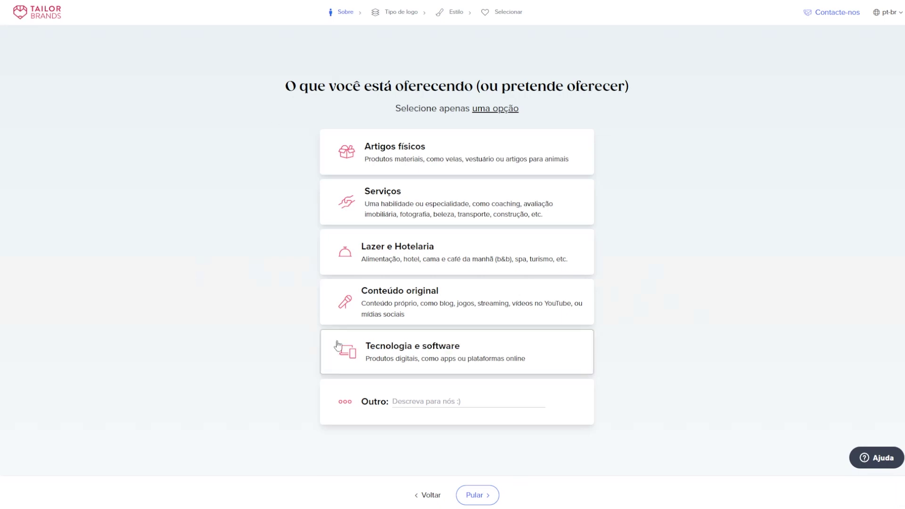
left_click(491, 350)
left_click(478, 495)
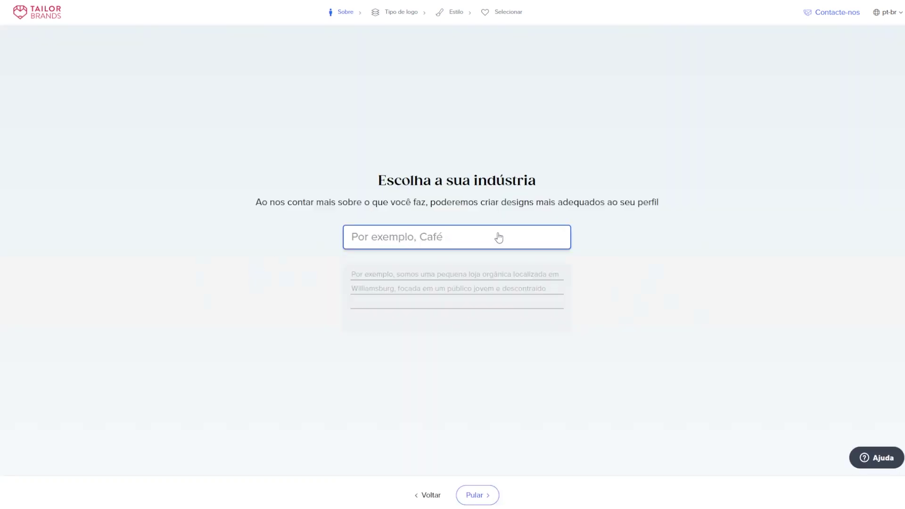
- Set the industry to Videogames and describe the business as "Somos uma empresa indie que desenvolve jogos para o publico Brasileiro."
type("Games")
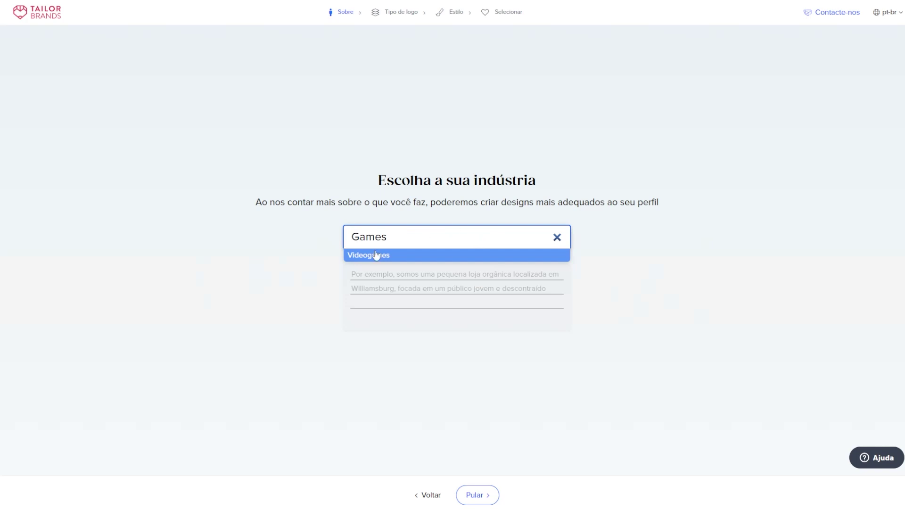
left_click(376, 256)
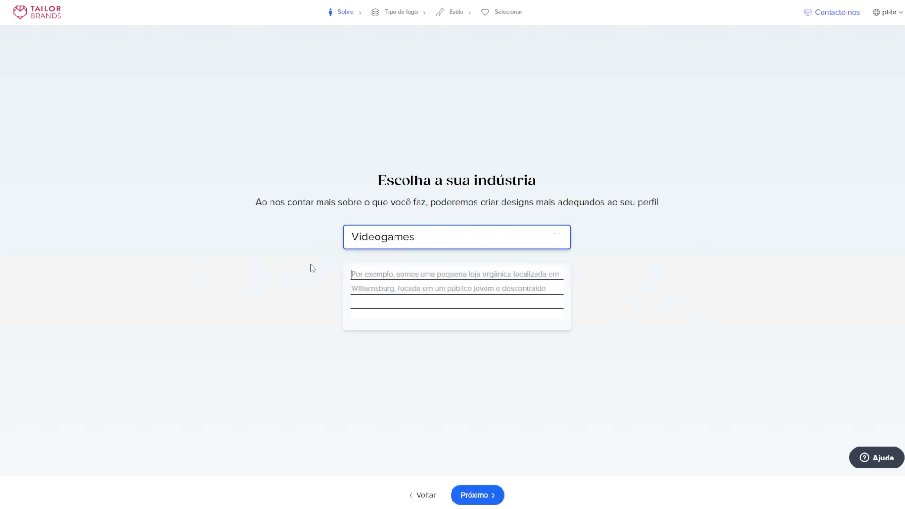
left_click(429, 282)
type("Somos uma empresa indie que desenvolve jogos para o publico Brasileiro")
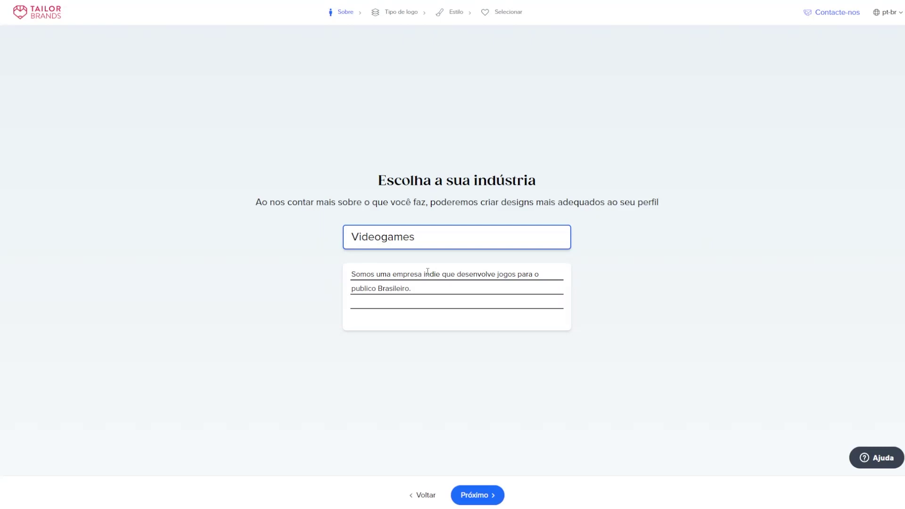
left_click(478, 496)
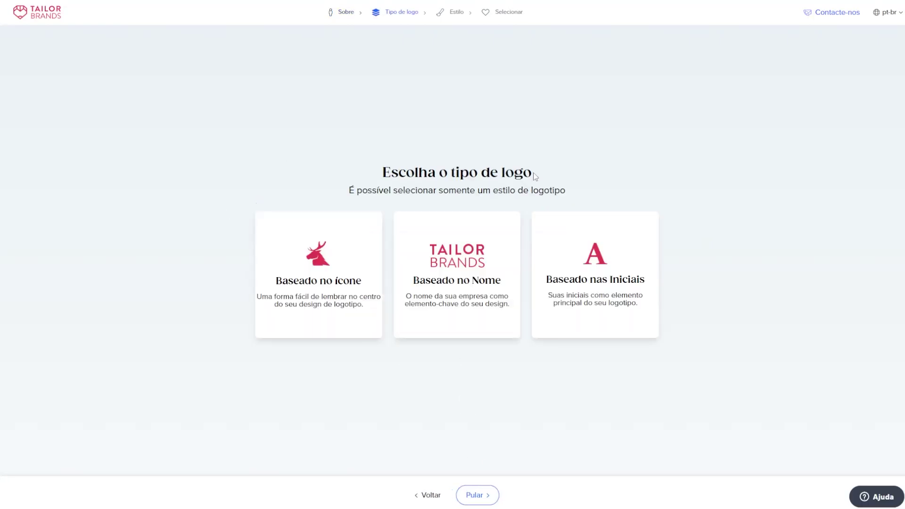
- Choose an icon-based logo with geometric shapes and select the two-tone hexagon, overlapping blob, arrowhead, faceted sphere and inverted triangle icons
left_click(329, 274)
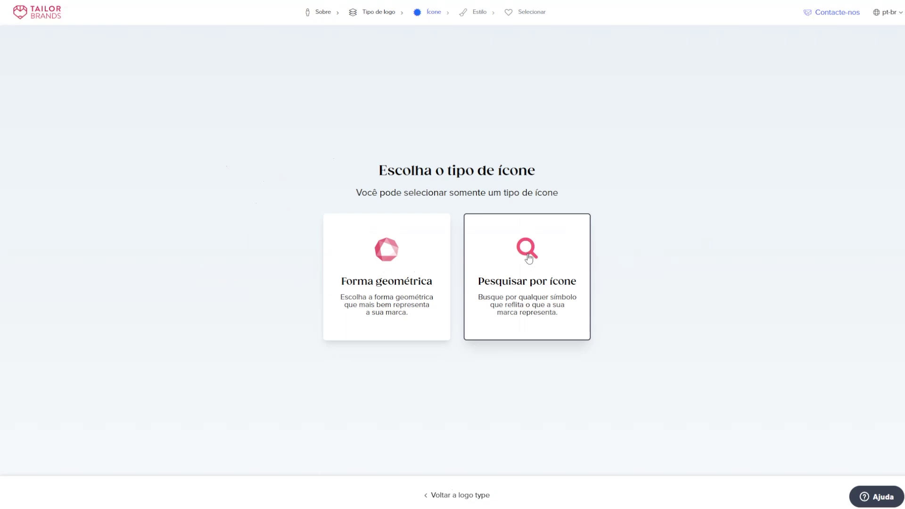
left_click(379, 265)
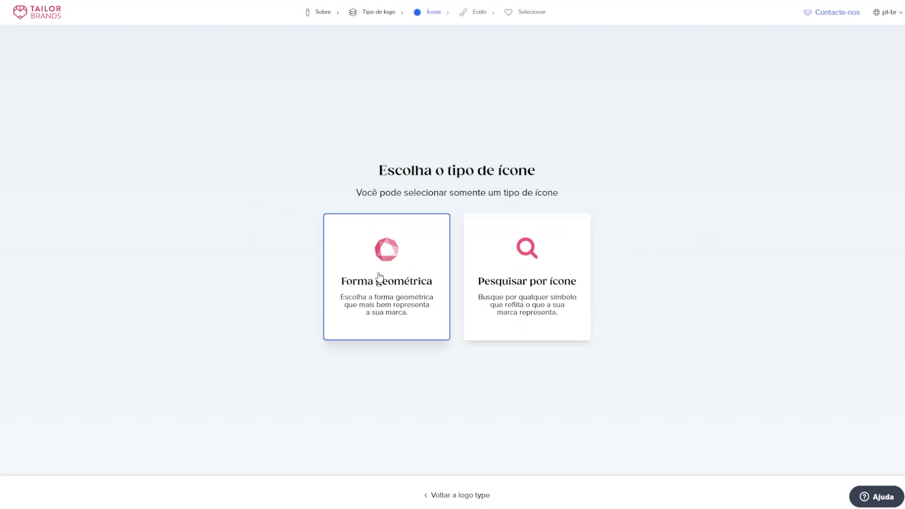
left_click(522, 197)
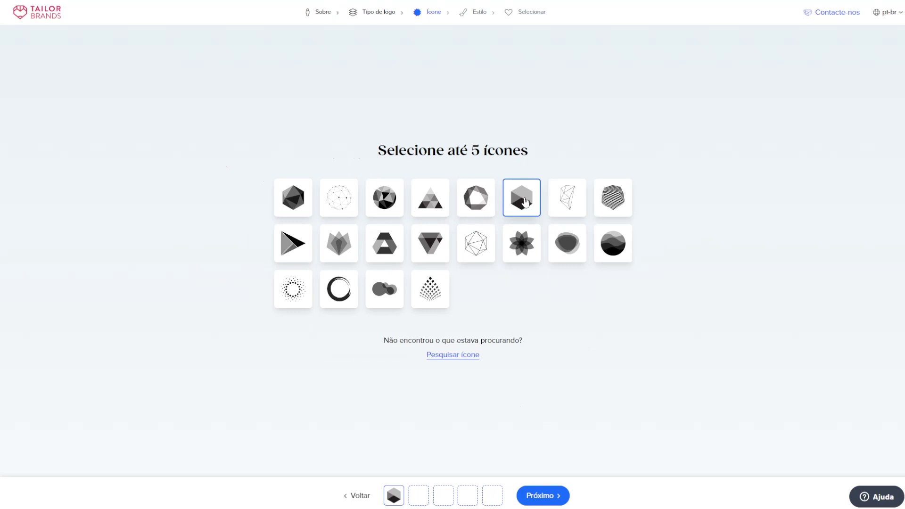
left_click(569, 249)
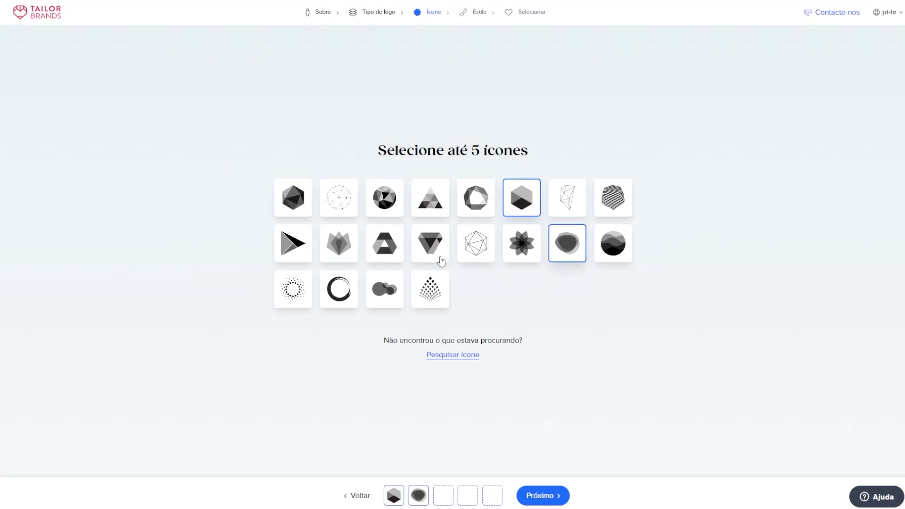
left_click(295, 245)
left_click(383, 200)
left_click(430, 246)
left_click(544, 496)
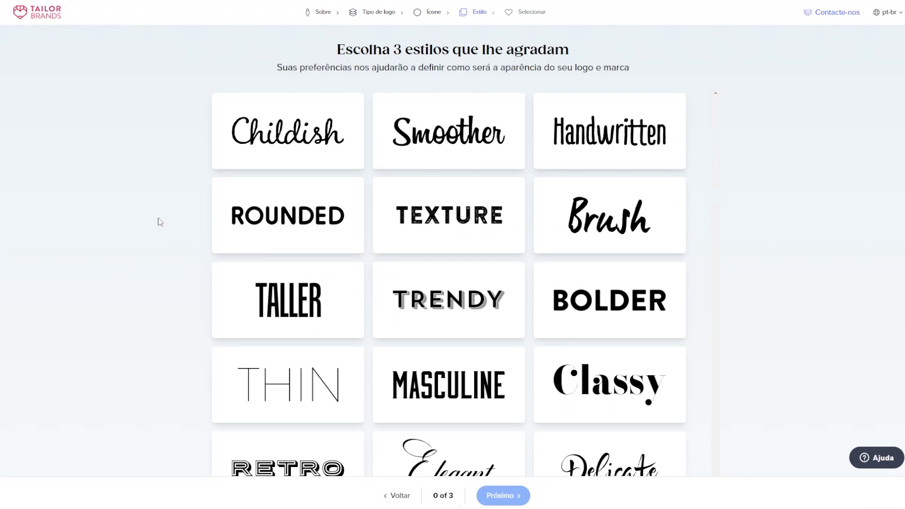
- Choose the Texture, Thin and Taller lettering styles and generate the logo options
left_click(429, 226)
left_click(340, 373)
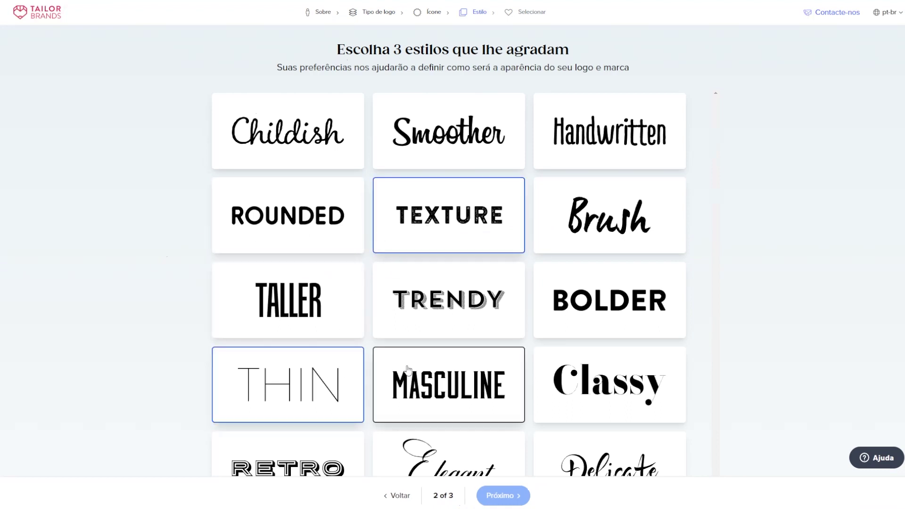
left_click(287, 303)
left_click(495, 493)
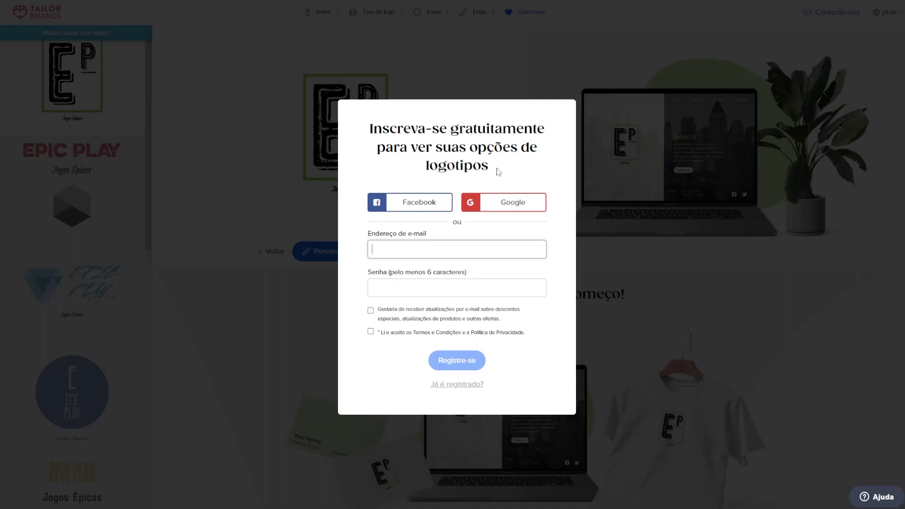
- Preview the suggested hexagon, inverted-triangle, blue-circle and overlapping-blob logos and examine their product mockups
left_click(239, 307)
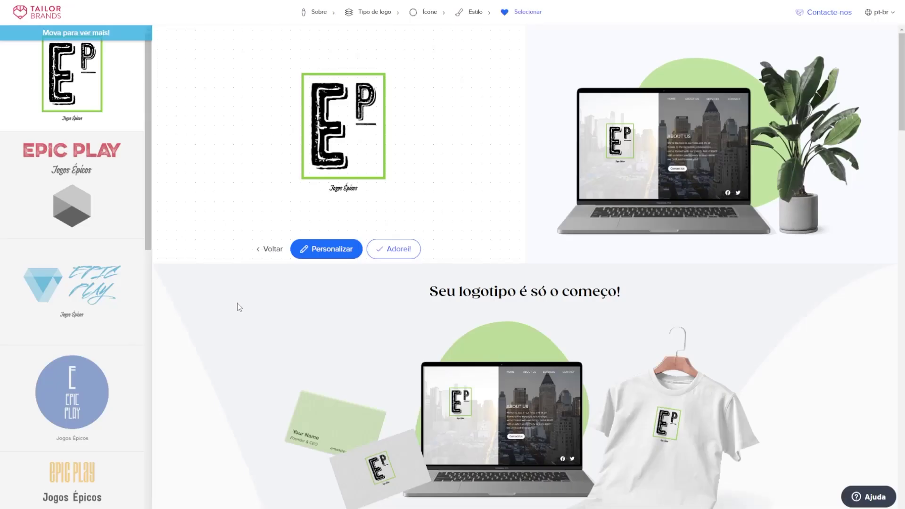
scroll(141, 201, "down", 3)
scroll(141, 200, "up", 3)
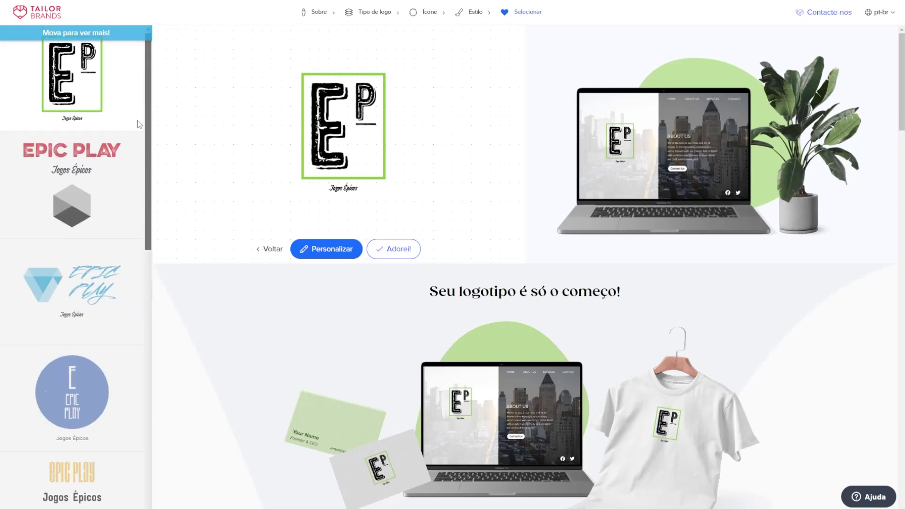
left_click(117, 184)
scroll(118, 198, "down", 2)
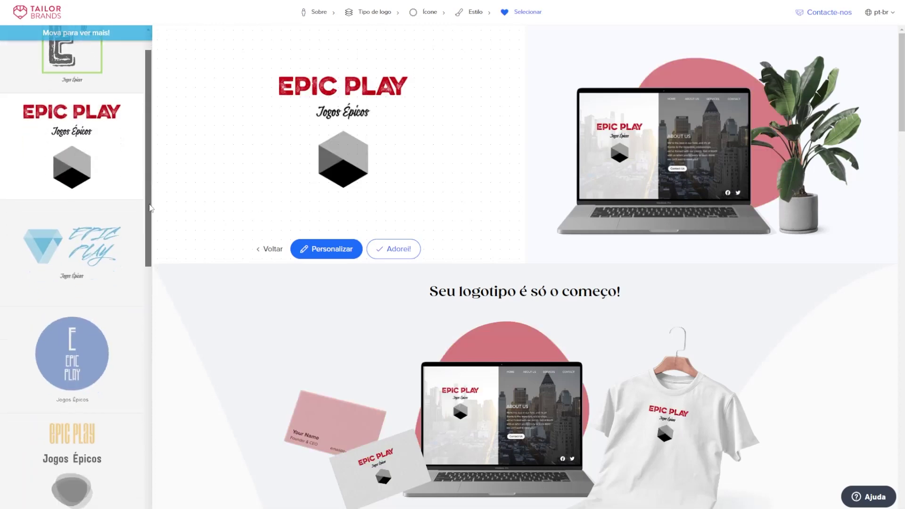
left_click(127, 230)
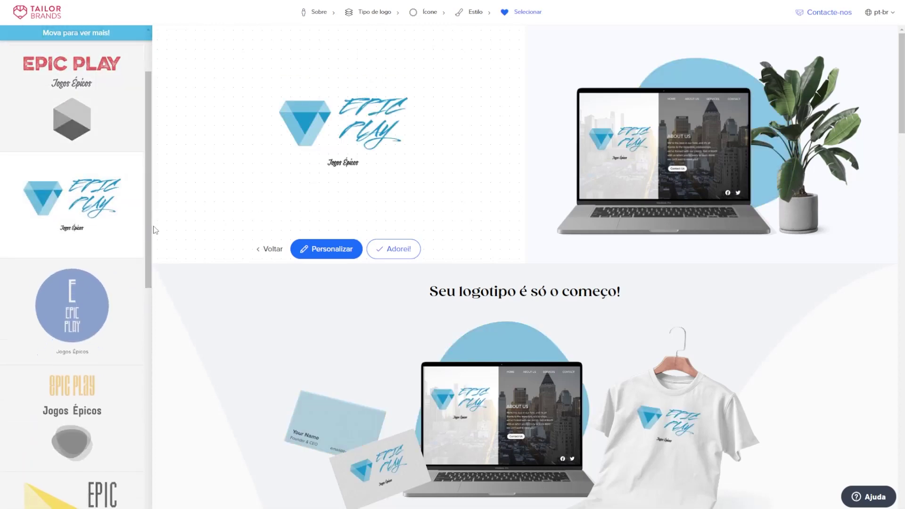
scroll(127, 226, "down", 3)
left_click(125, 222)
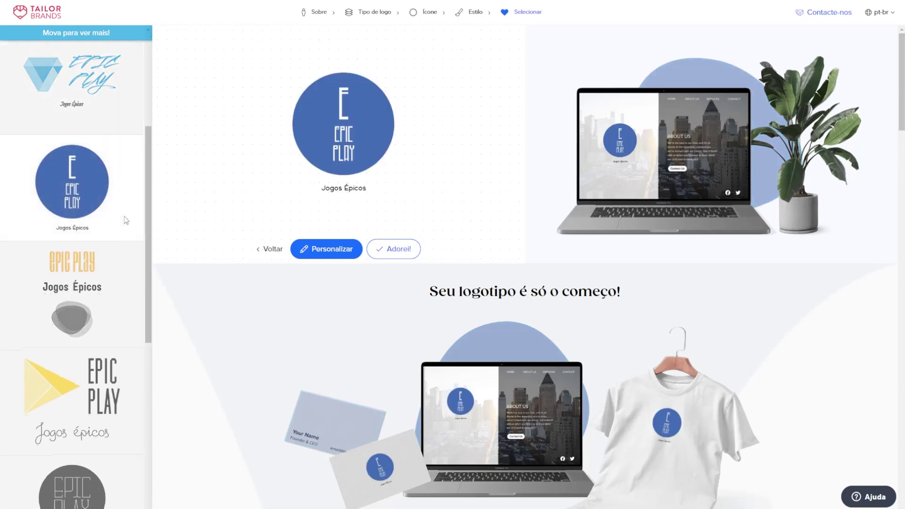
scroll(126, 235, "down", 2)
left_click(125, 247)
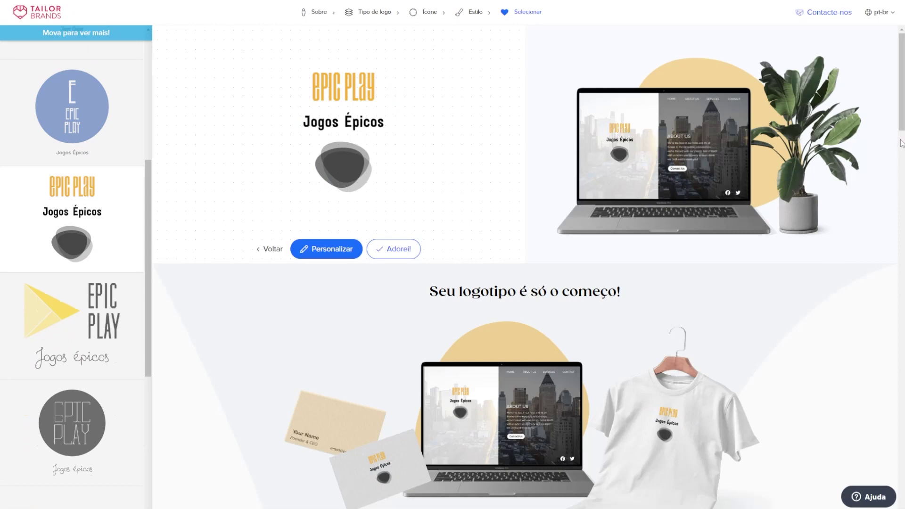
scroll(902, 143, "down", 5)
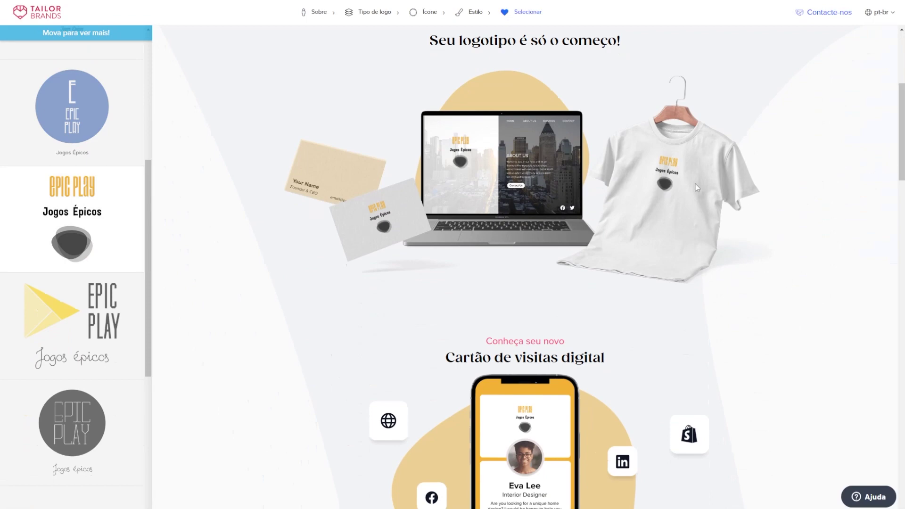
scroll(902, 161, "down", 1)
scroll(901, 161, "down", 5)
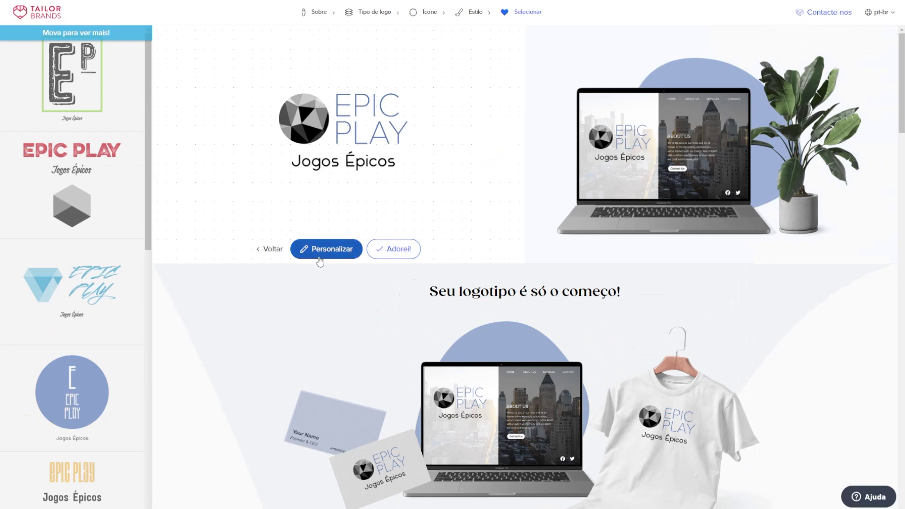
- Open the faceted-sphere Epic Play logo for customization and review its type, shape, icon, colour and layout options
left_click(324, 254)
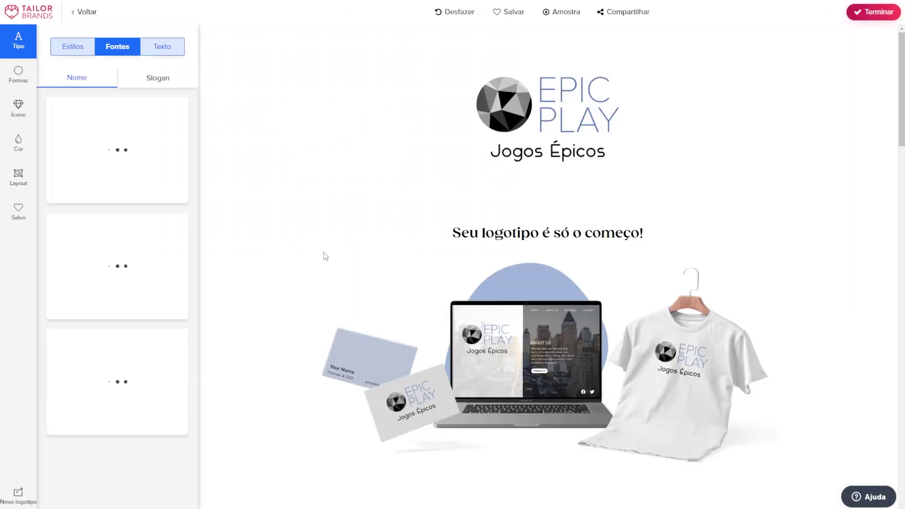
left_click(70, 46)
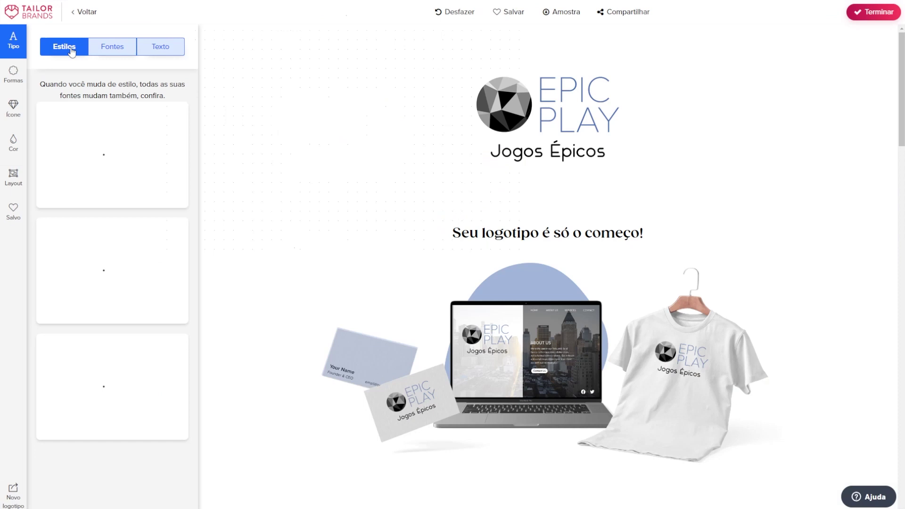
left_click(112, 51)
left_click(159, 51)
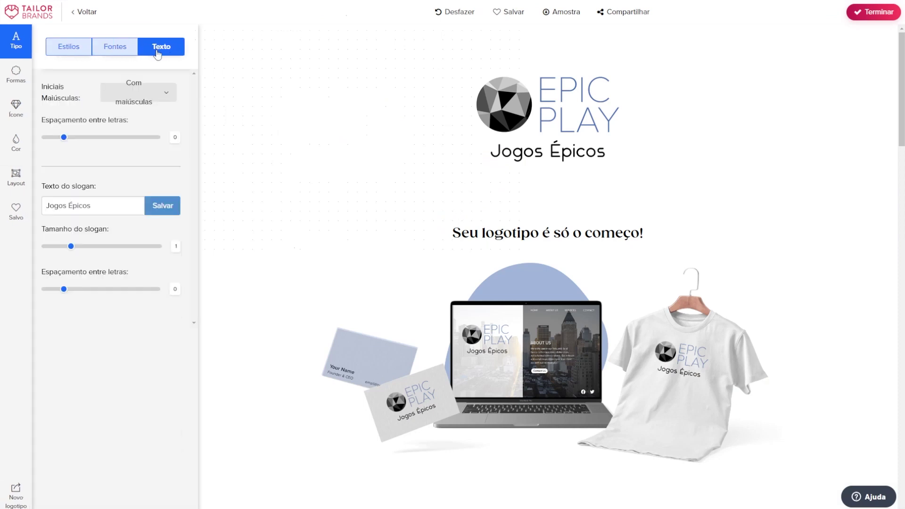
left_click(19, 80)
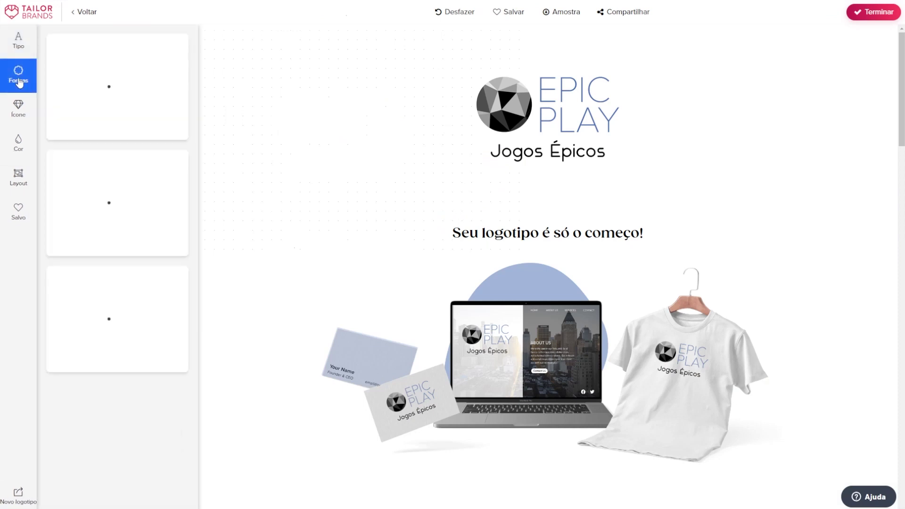
left_click(17, 117)
left_click(18, 143)
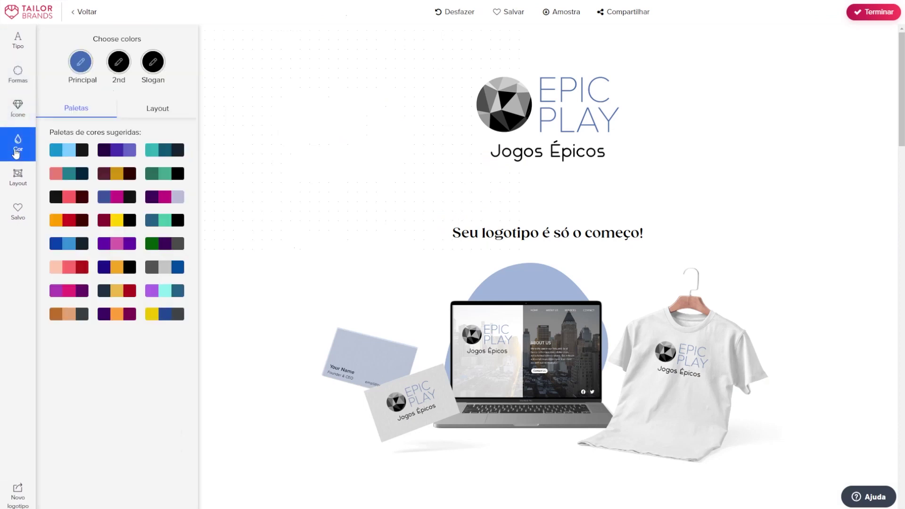
left_click(18, 188)
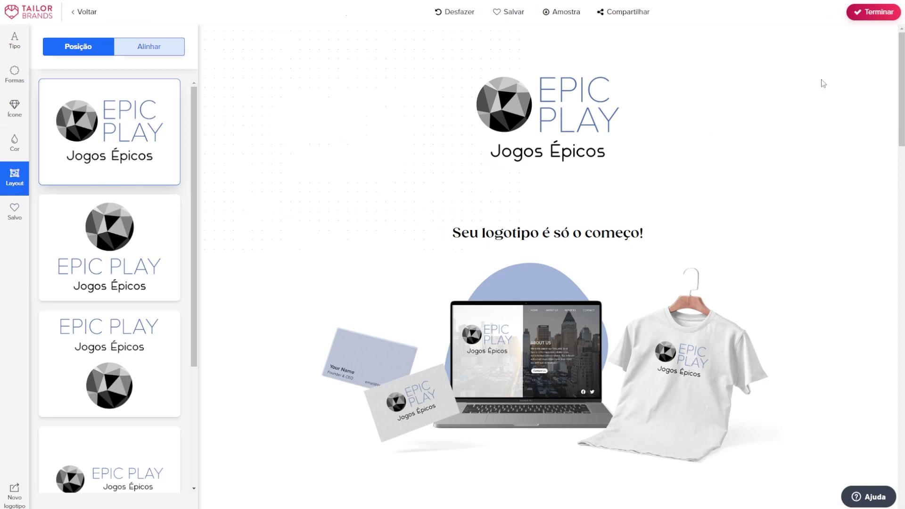
- Finalize the faceted-sphere logo design and open the brand's logo collection
left_click(874, 11)
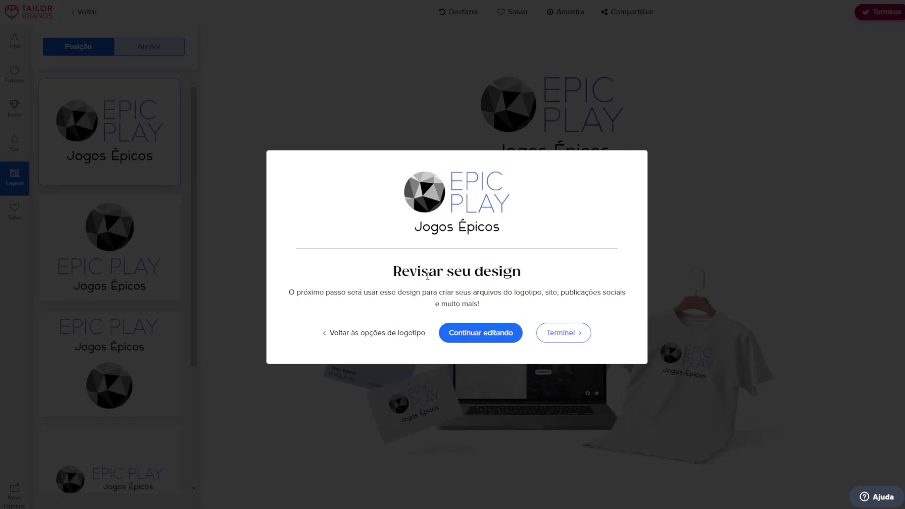
left_click(564, 335)
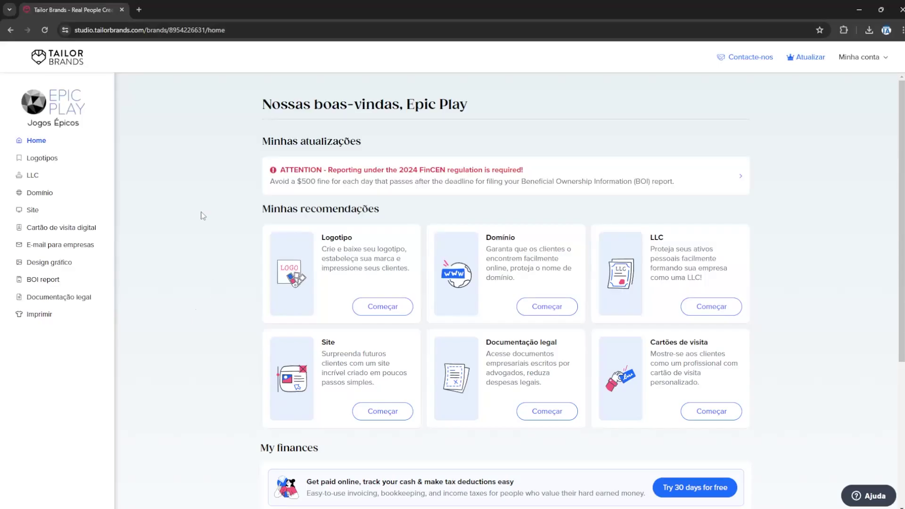
left_click(51, 163)
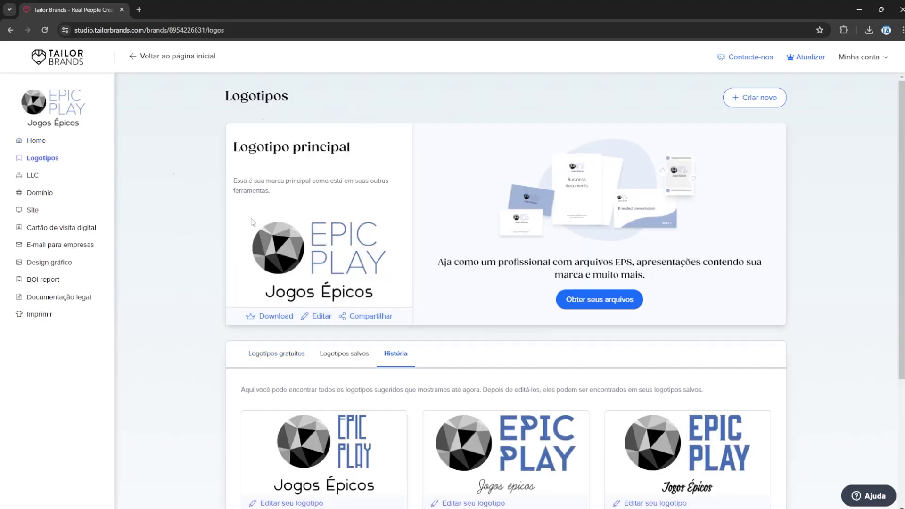
- Request the download of the main logo, go to the upgrade offer and compare the Básico, Padrão and Premium plans
left_click(276, 319)
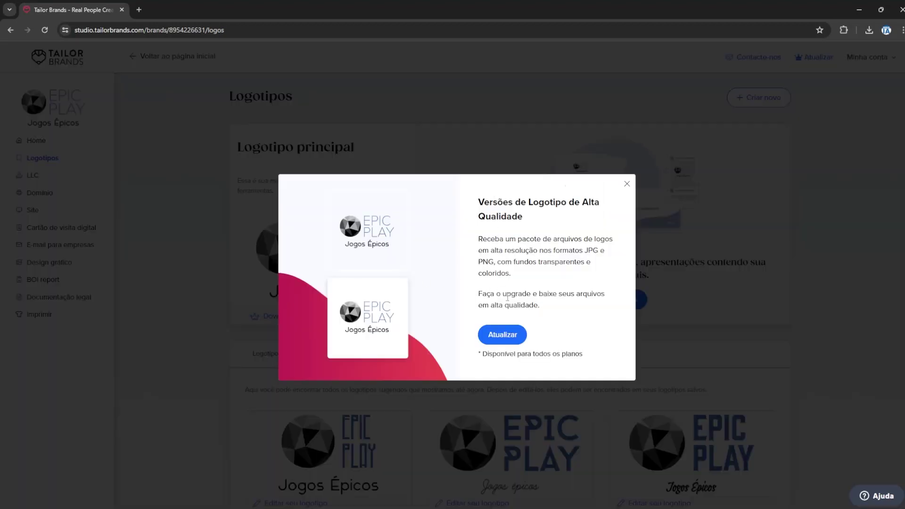
left_click(502, 336)
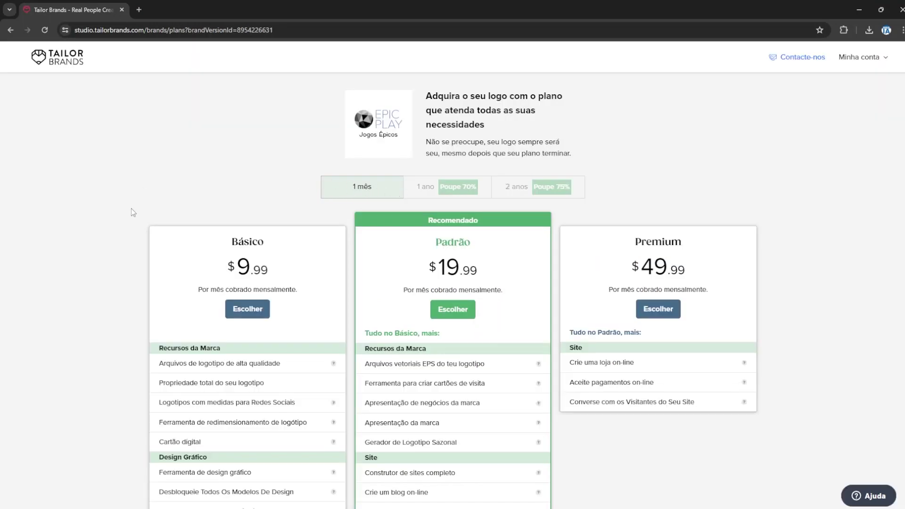
scroll(182, 228, "down", 1)
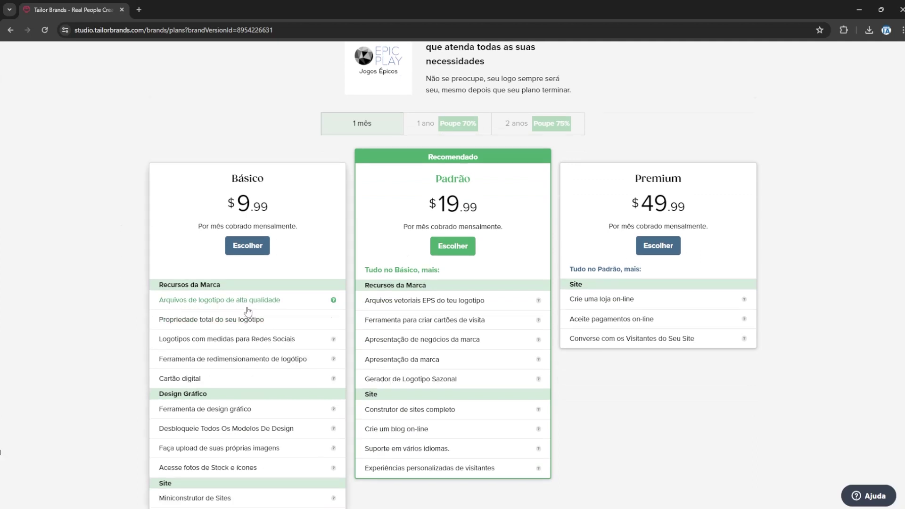
scroll(89, 223, "up", 1)
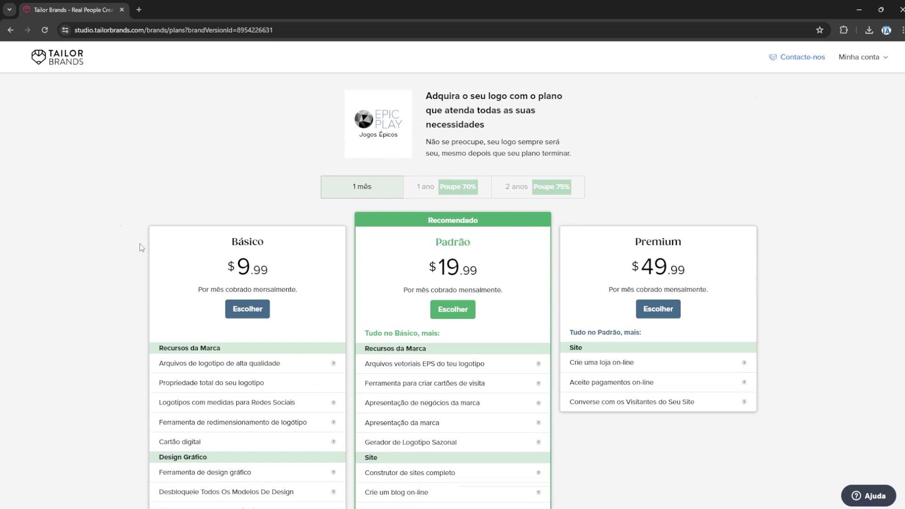
scroll(140, 245, "down", 1)
scroll(140, 245, "up", 1)
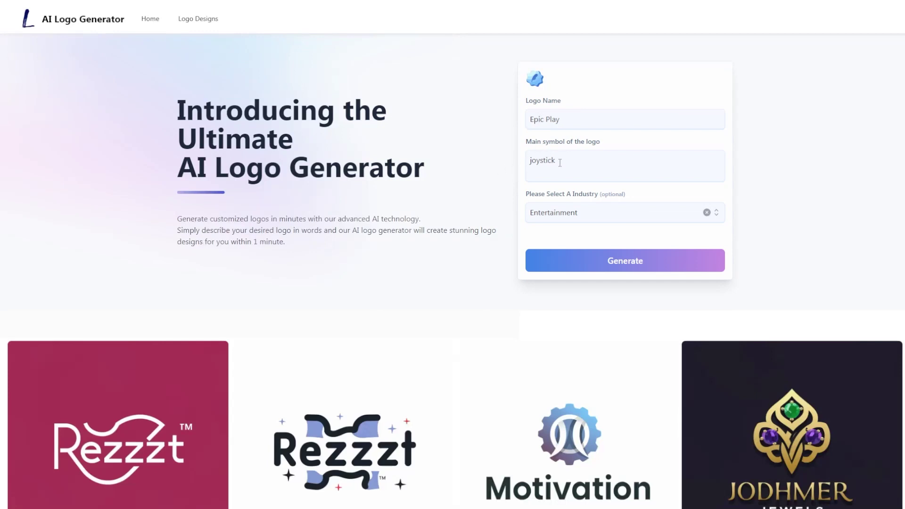
- In AI Logo Generator, submit the logo request for Epic Play with joystick as main symbol and Entertainment as industry
left_click(594, 214)
key("ctrl+a")
left_click(571, 219)
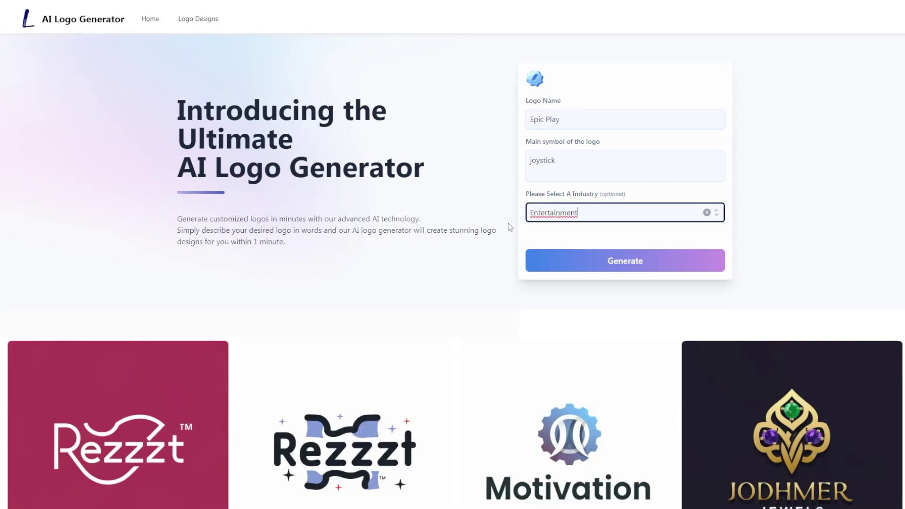
left_click(493, 202)
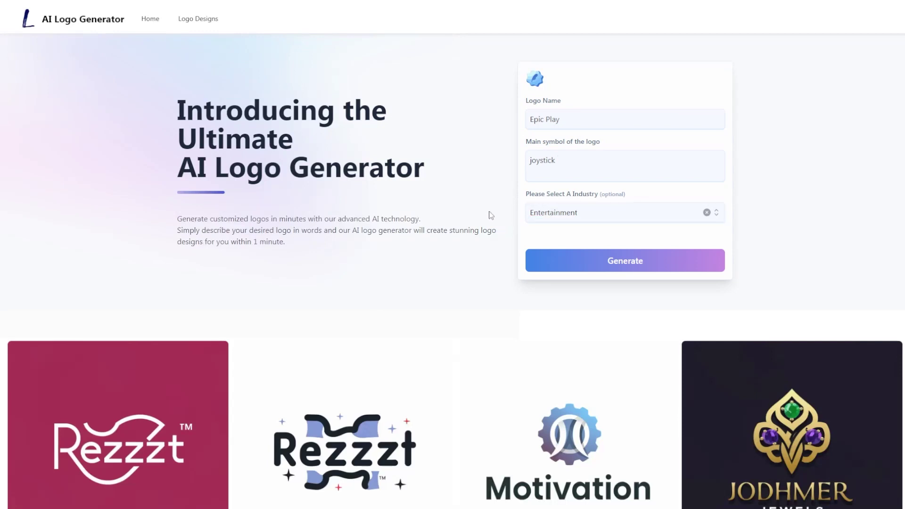
left_click(621, 264)
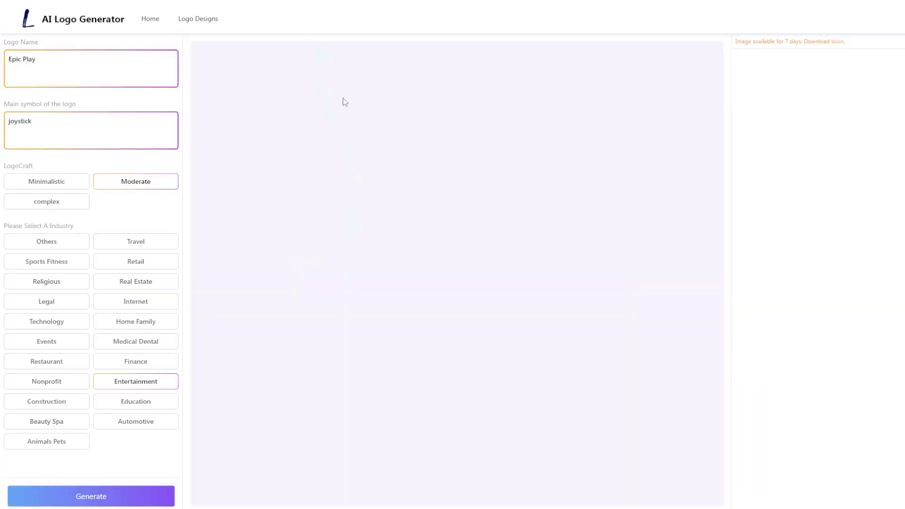
- Set the LogoCraft style to Minimalistic and generate the Epic Play joystick logos
left_click(81, 59)
left_click_drag(67, 61, 4, 64)
left_click(59, 64)
left_click(49, 186)
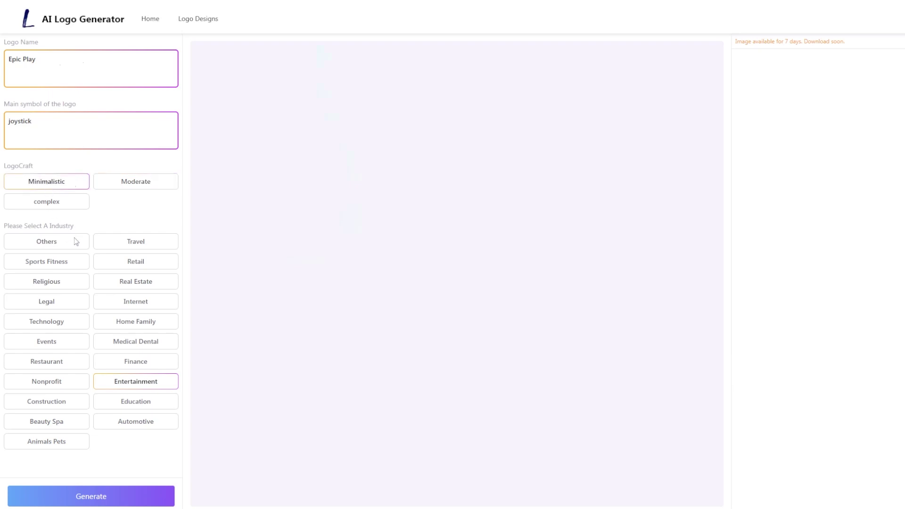
left_click(103, 498)
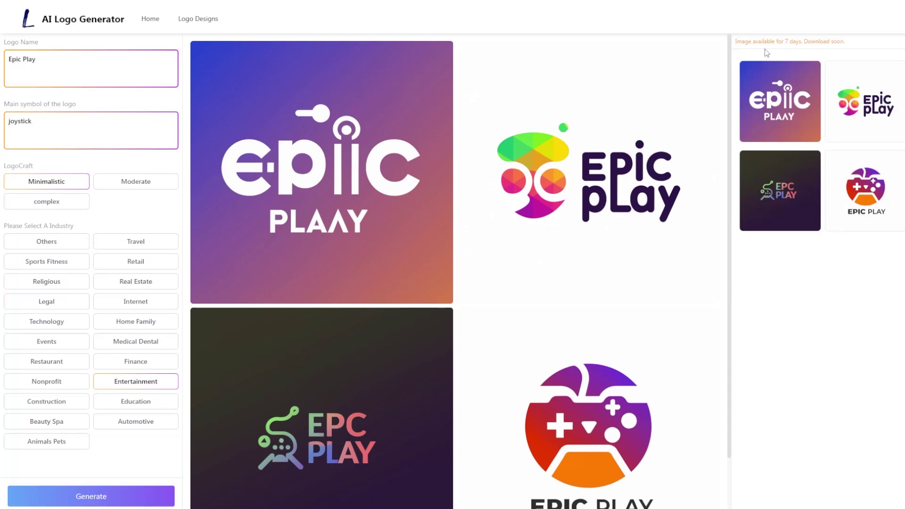
- Examine the Remix prompt of the blue-to-orange gradient logo and close it without generating
mouse_move(325, 202)
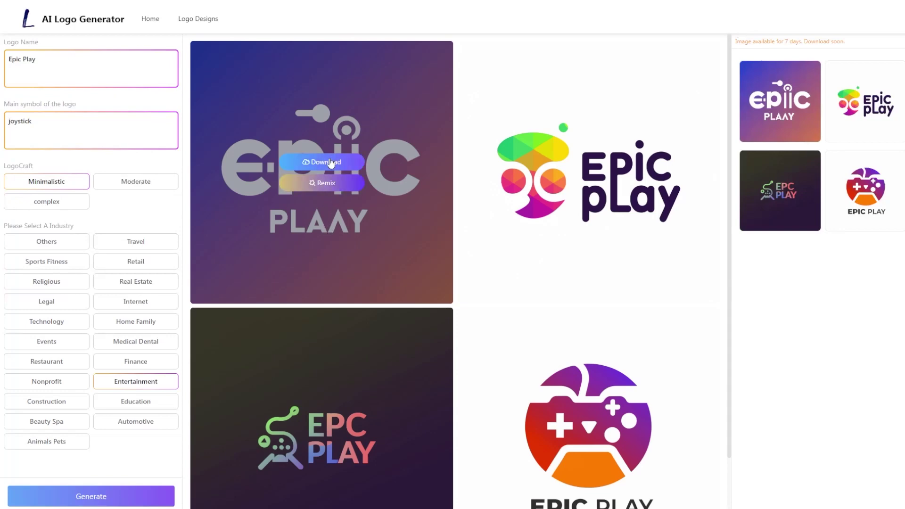
left_click(326, 184)
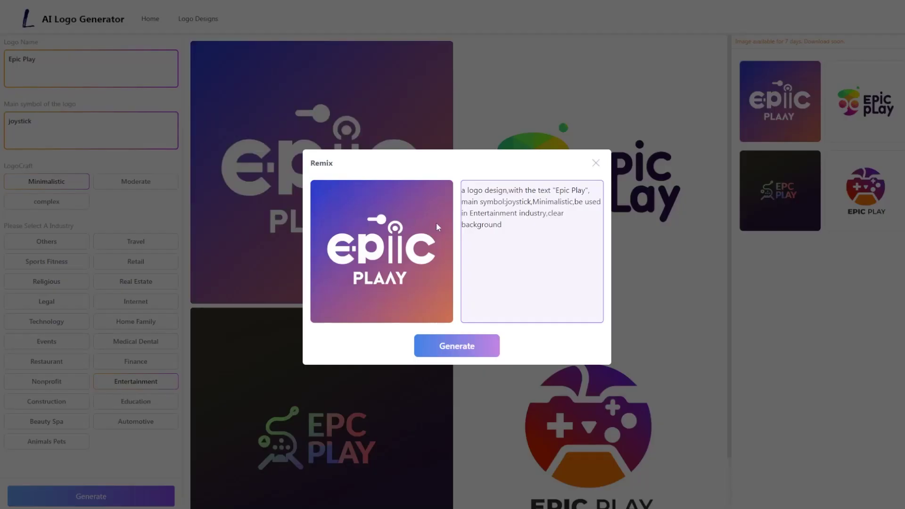
left_click(528, 229)
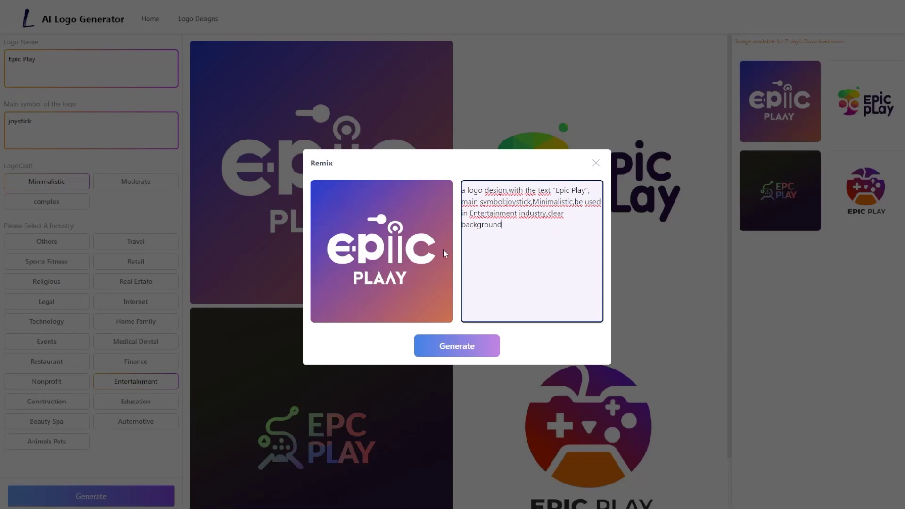
key("Escape")
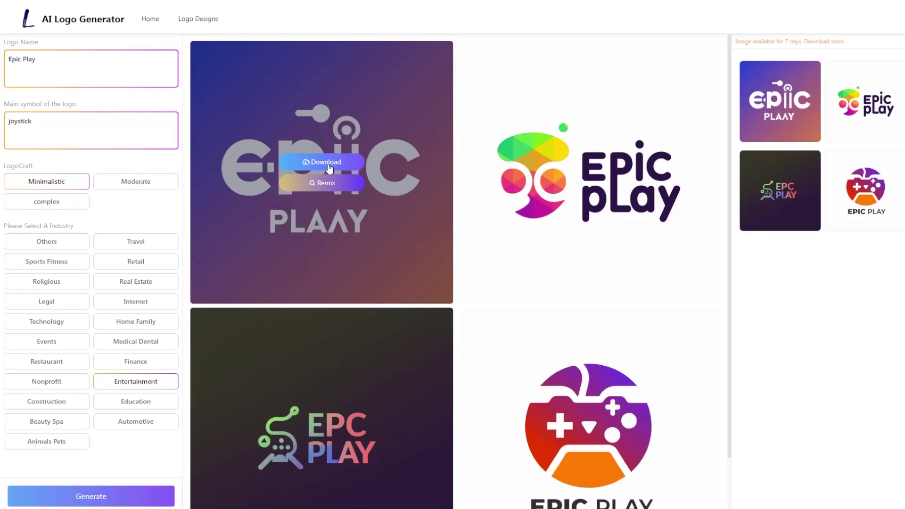
- Download the blue-to-orange gradient logo as a PNG and close the download window
left_click(329, 165)
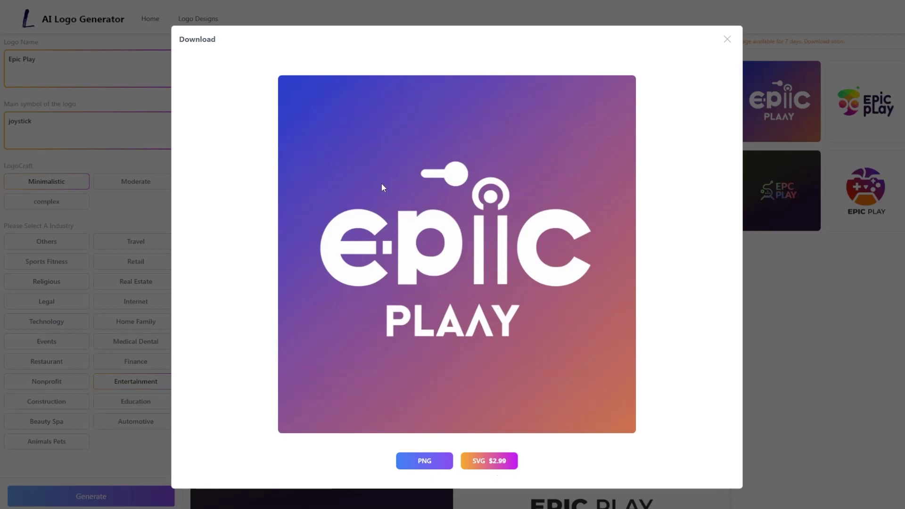
left_click(427, 466)
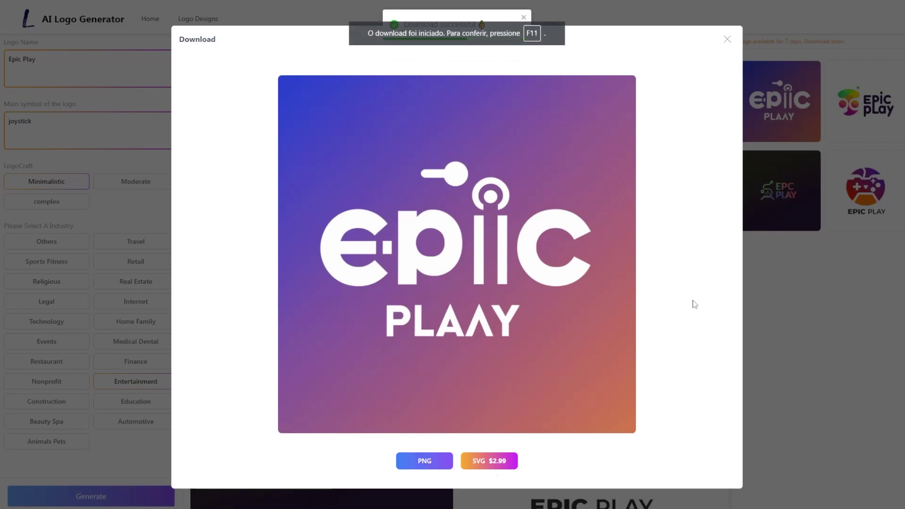
left_click(728, 39)
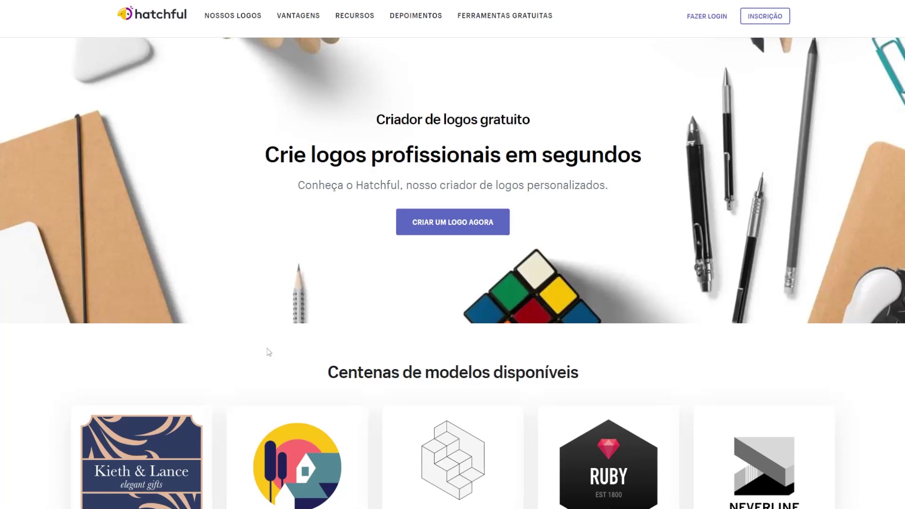
- Start a new logo in Hatchful with Jogos as the business space and Inovador as the visual style
left_click(455, 225)
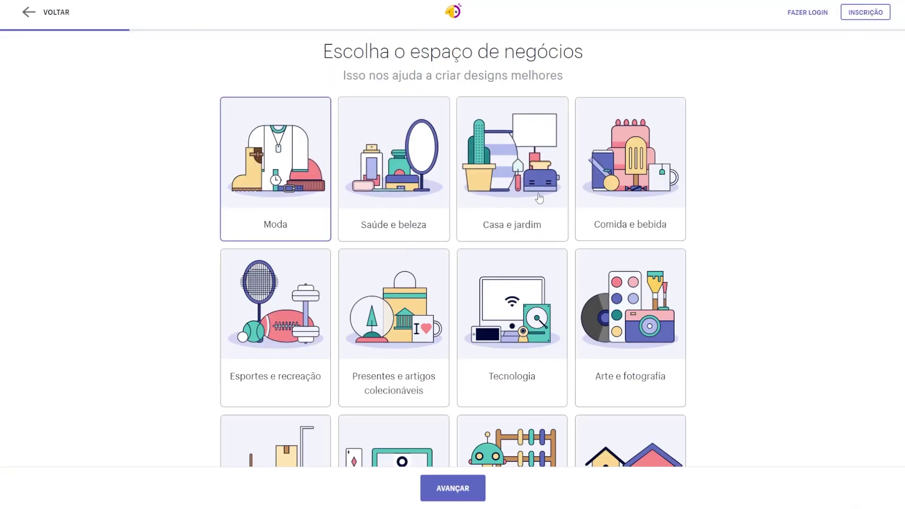
scroll(520, 335, "down", 2)
scroll(519, 335, "down", 2)
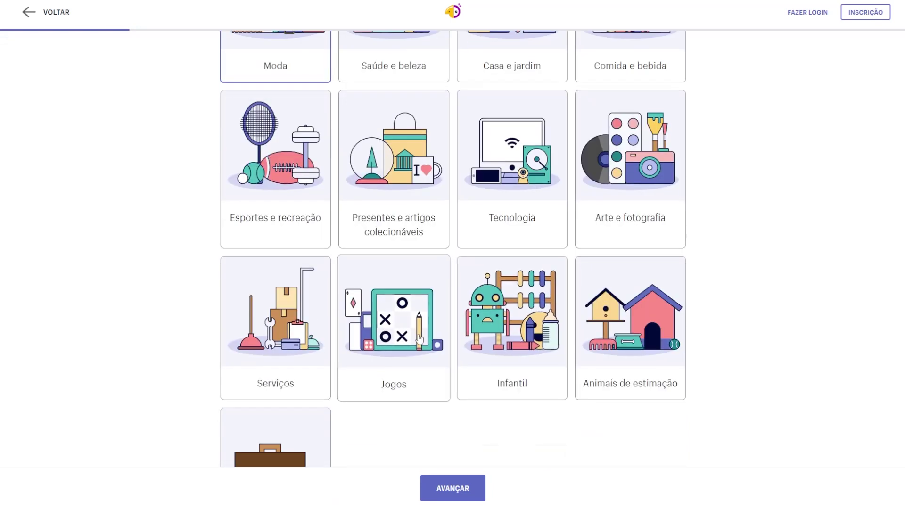
left_click(420, 370)
left_click(621, 339)
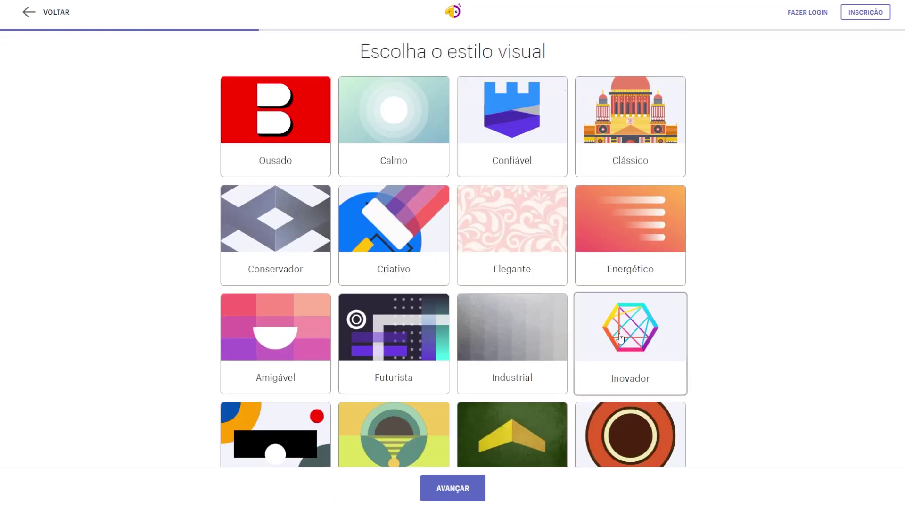
left_click(448, 492)
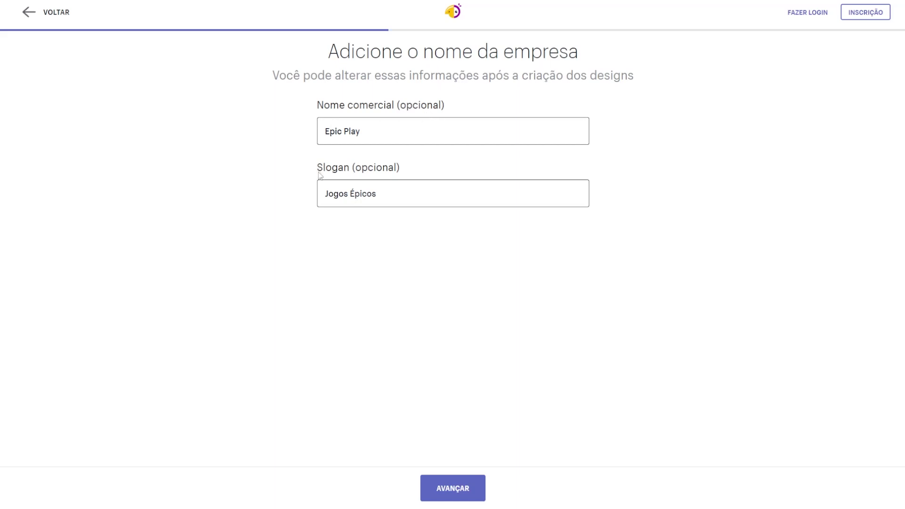
- Submit the business name Epic Play with slogan Jogos Épicos, and choose Redes sociais as the place of use
left_click(460, 489)
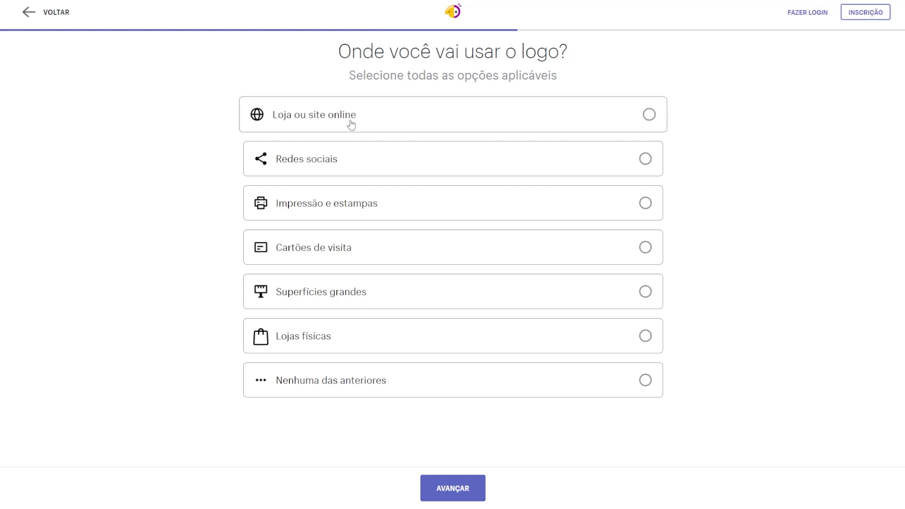
left_click(338, 163)
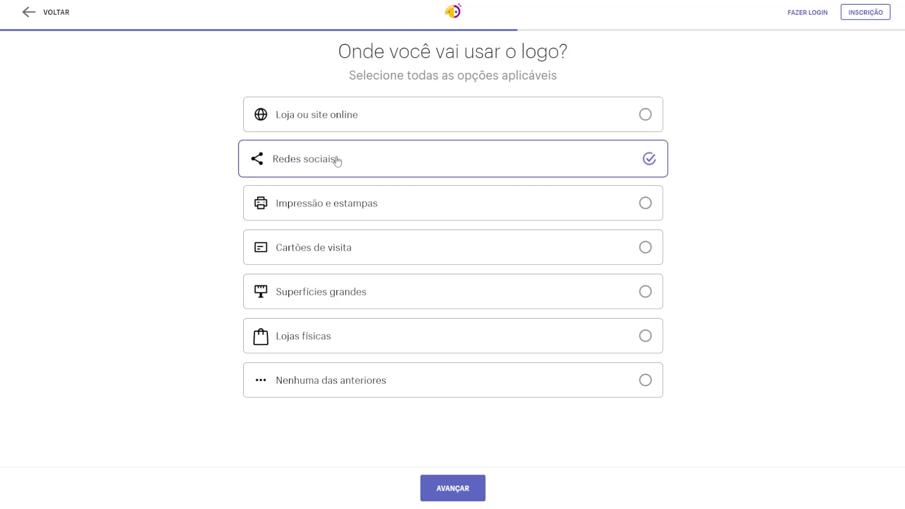
left_click(462, 491)
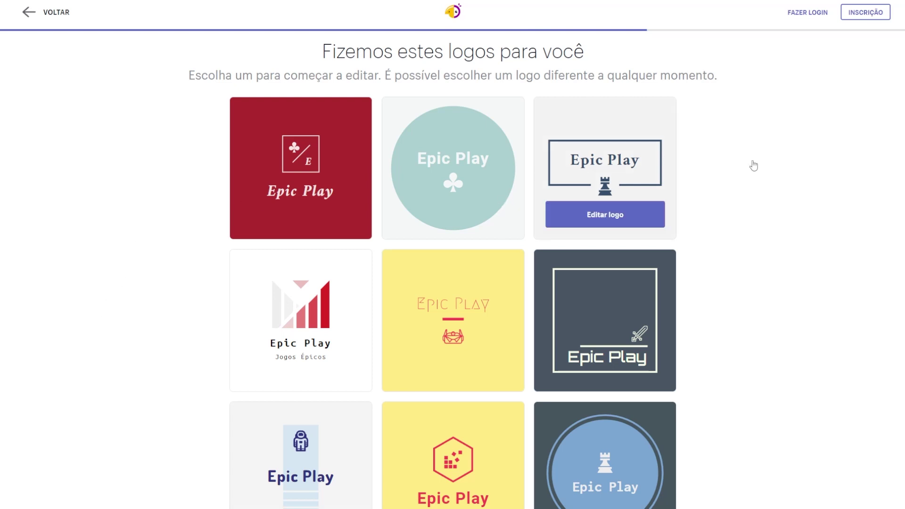
- Look through the suggested logos and open the yellow design with the red banner and dice for editing
scroll(902, 192, "down", 13)
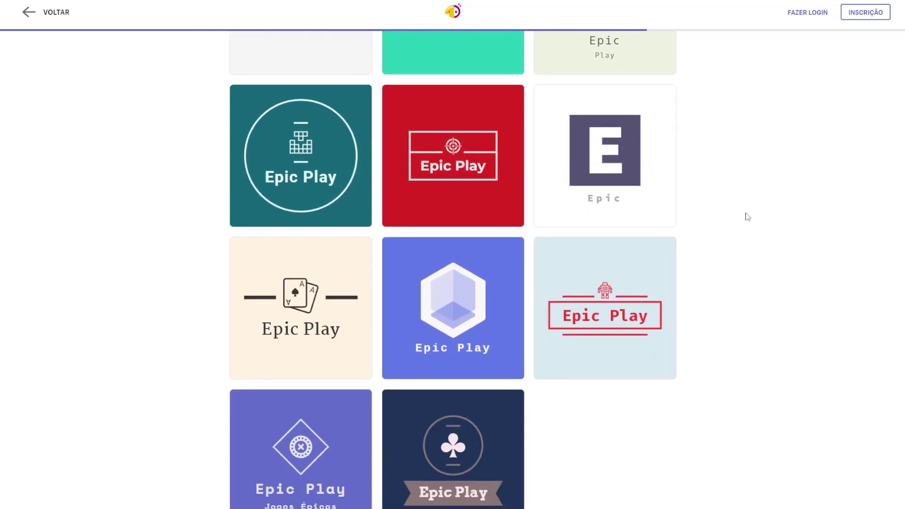
scroll(703, 225, "down", 11)
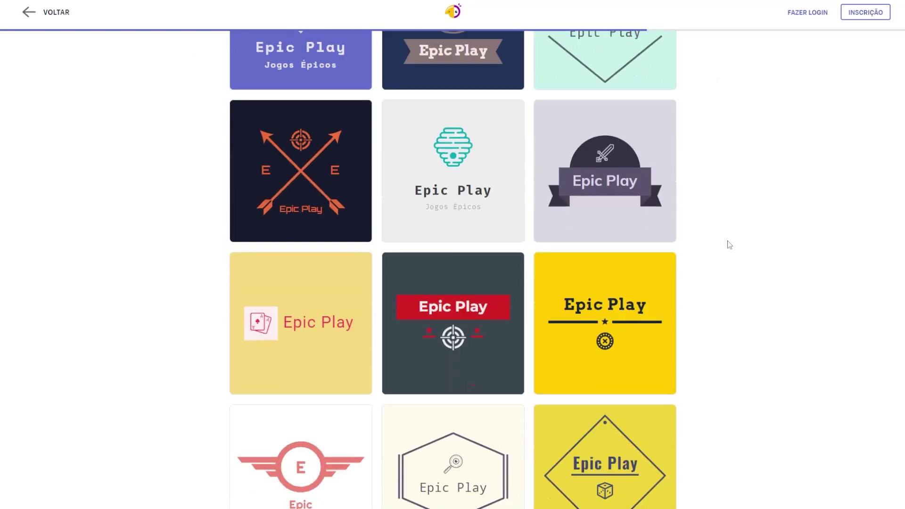
scroll(736, 247, "down", 10)
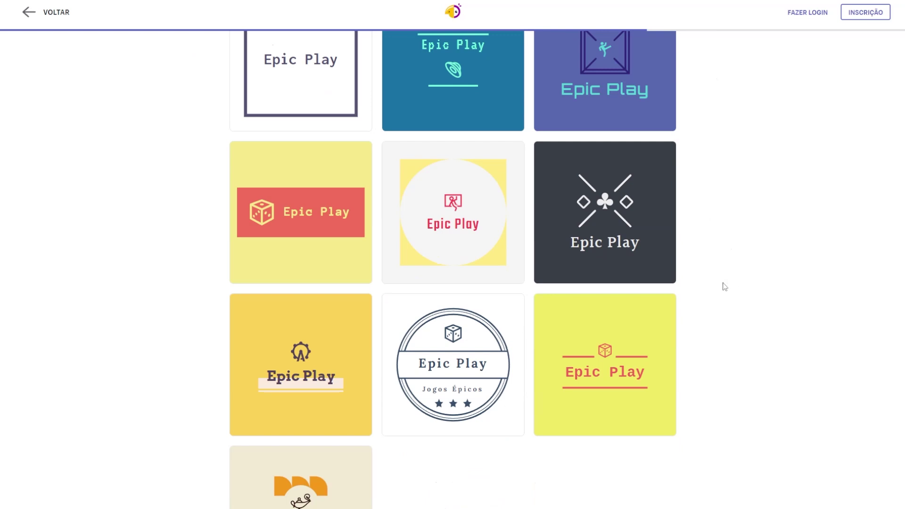
mouse_move(338, 226)
left_click(298, 258)
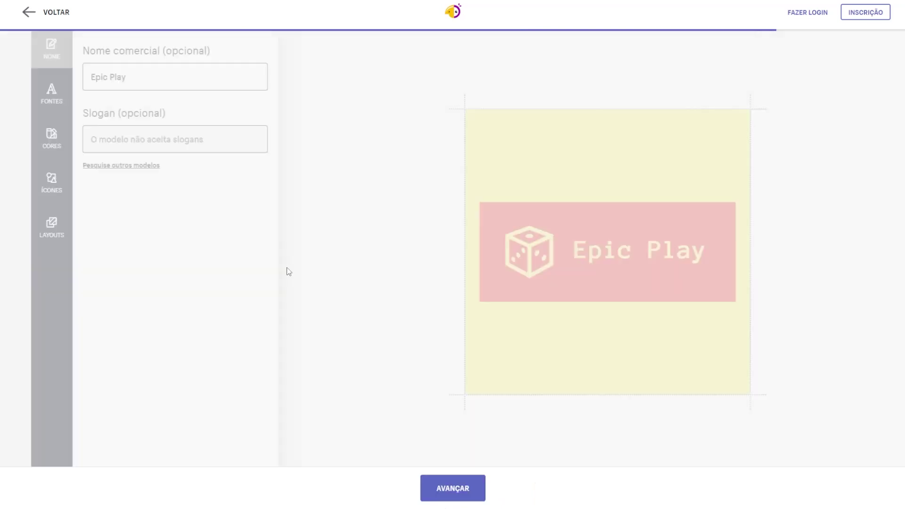
- Examine the name, font, colour, icon and layout options for the dice logo without changing it
left_click(117, 81)
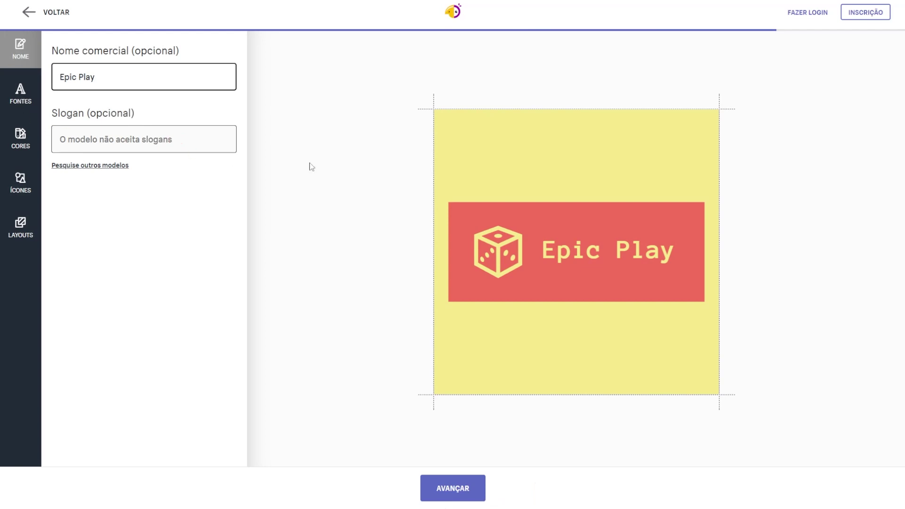
left_click(20, 102)
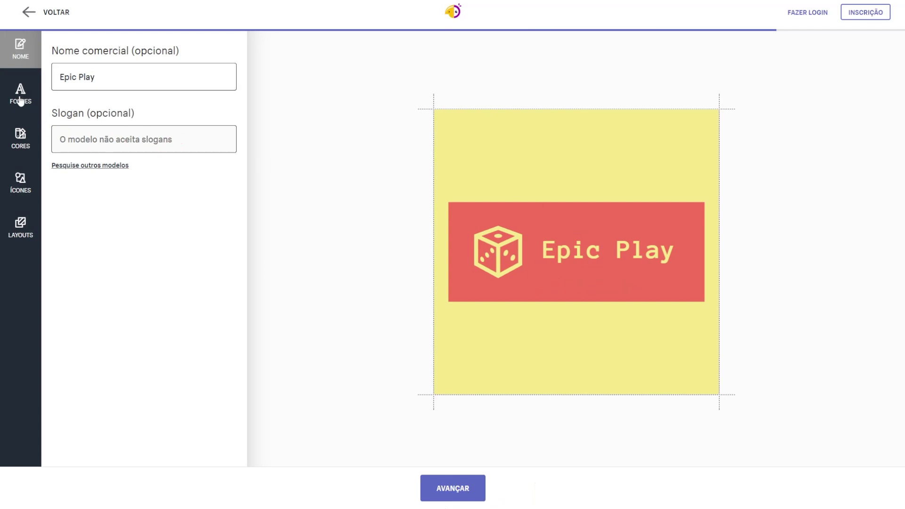
left_click(17, 55)
left_click(26, 99)
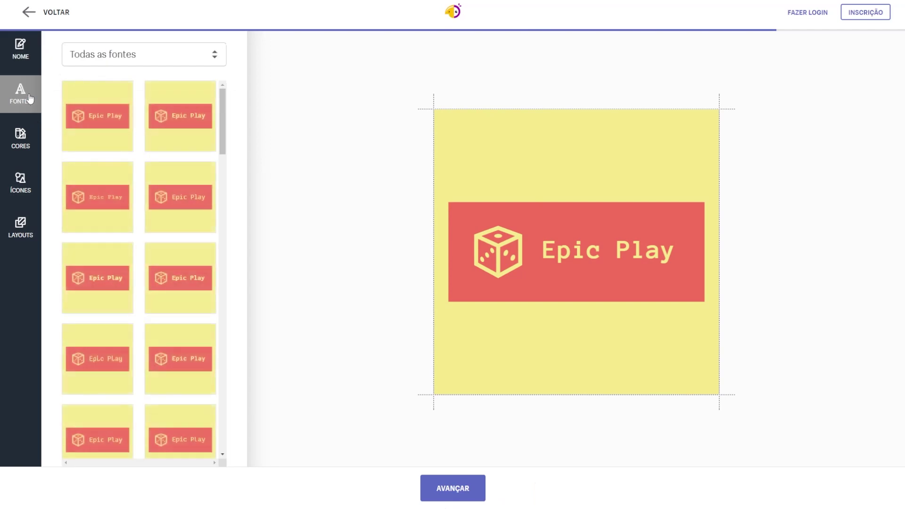
left_click(13, 144)
left_click(12, 193)
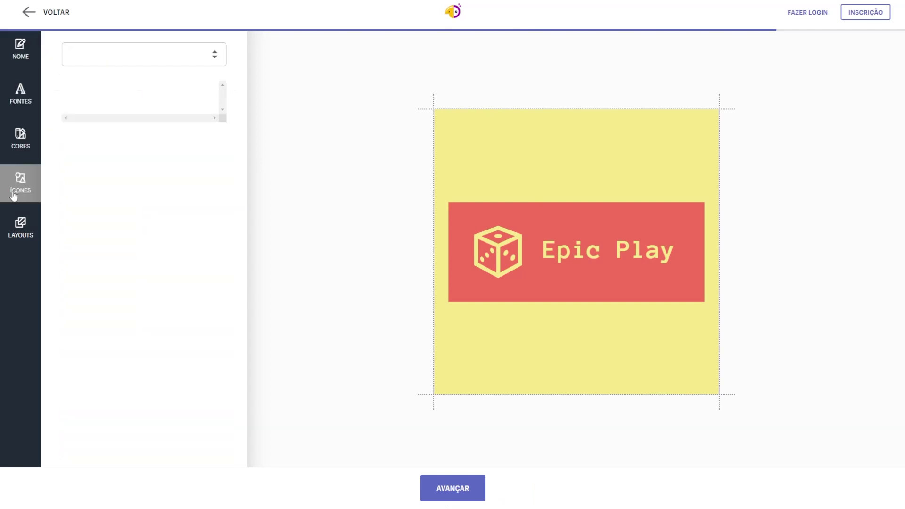
left_click(11, 230)
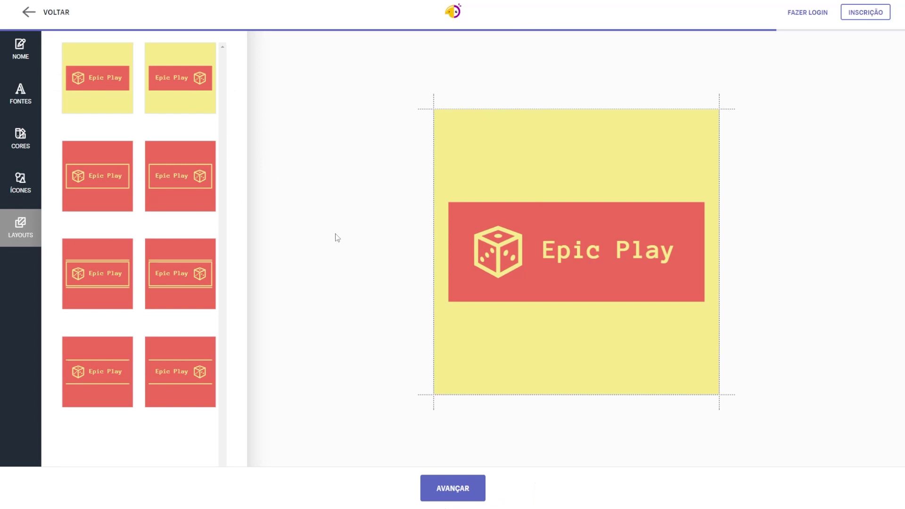
- Finalise the dice logo, review its social media previews, and request the download, starting the required account registration
left_click(453, 488)
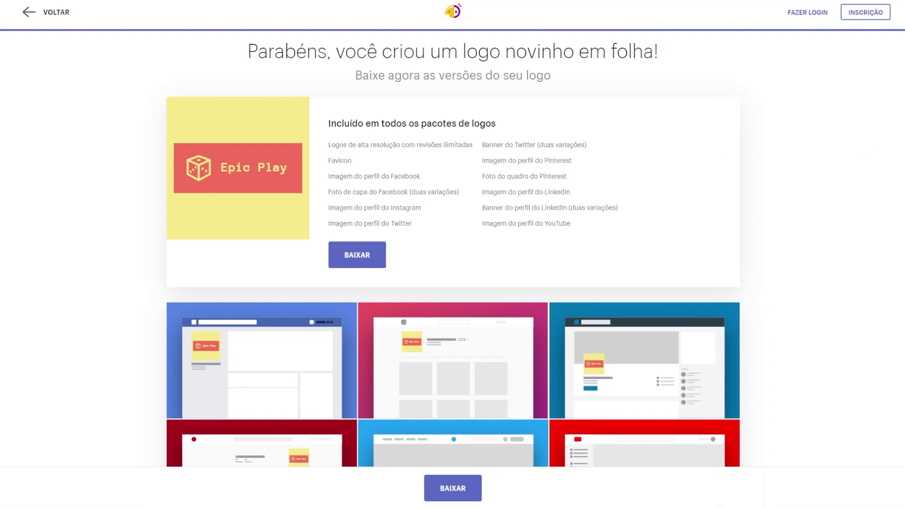
scroll(901, 259, "down", 2)
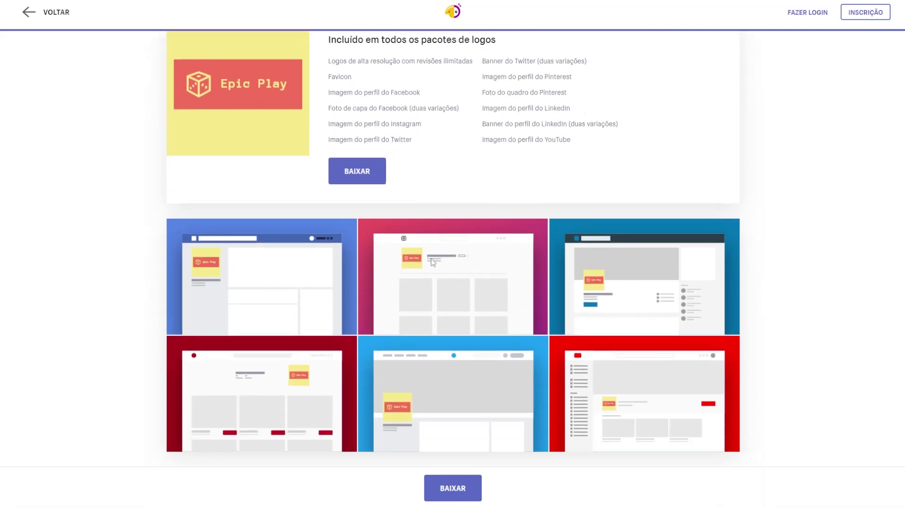
scroll(640, 262, "up", 2)
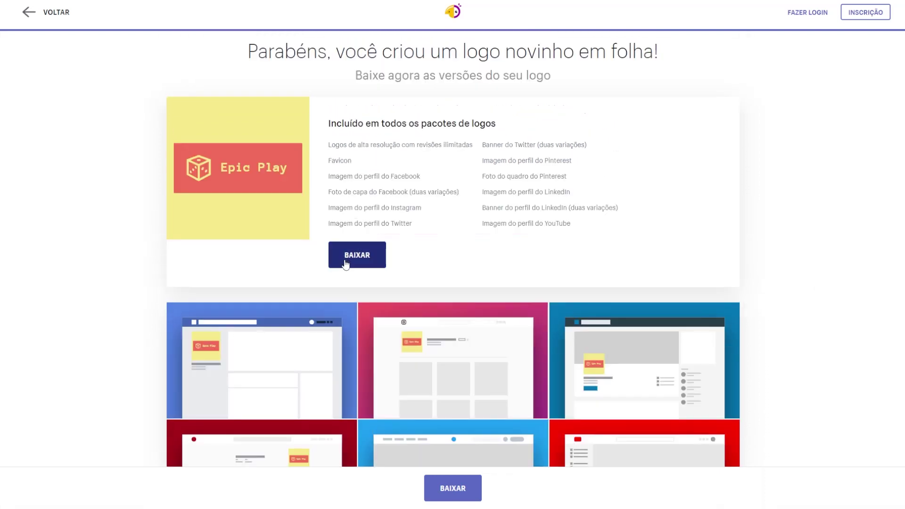
left_click(356, 263)
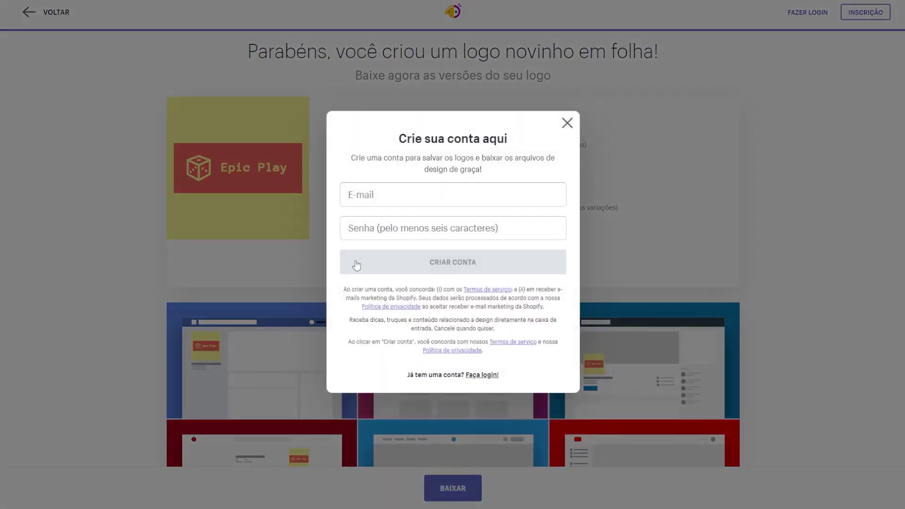
left_click(415, 195)
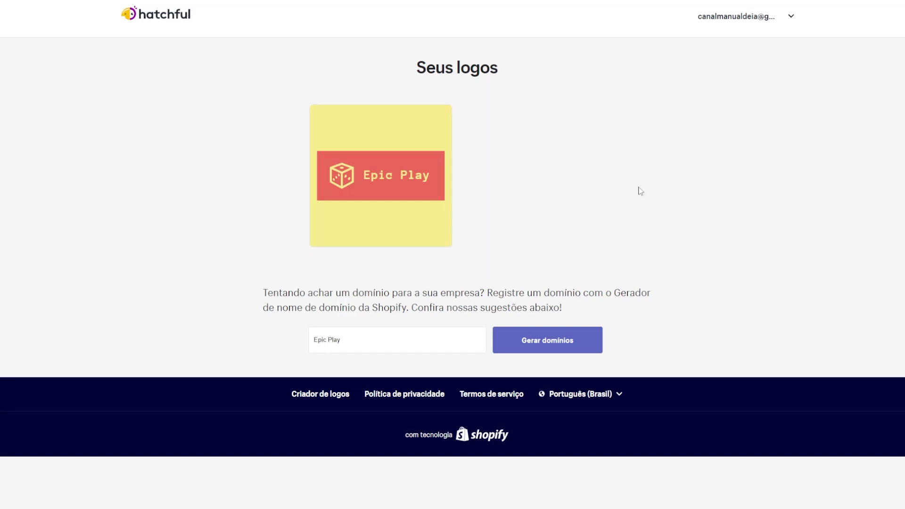
- Open the saved Epic Play logo to get HatchfulExport-All.zip through the delivery e-mail, and close the e-mail
mouse_move(360, 139)
left_click(409, 199)
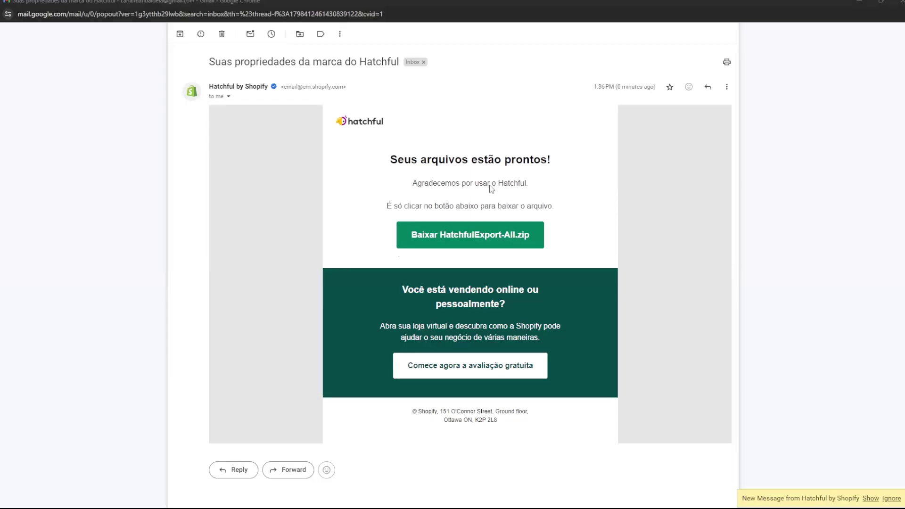
key("ctrl+w")
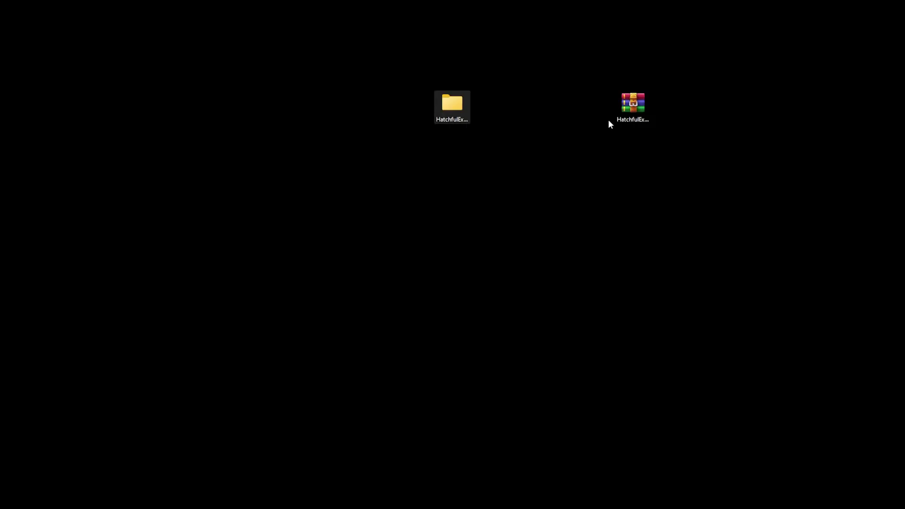
- Move the Hatchful archive beside its extracted folder on the desktop and open the HatchfulExport-All folder
left_click(633, 105)
left_click_drag(633, 105, 525, 105)
double_click(446, 111)
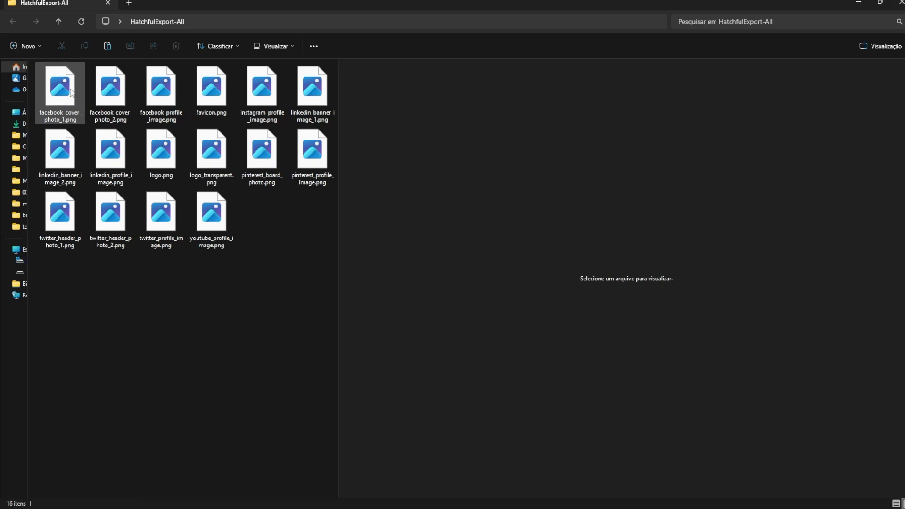
- View the exported logo images one after another, starting with facebook_cover_photo_1.png
left_click(71, 92)
double_click(64, 91)
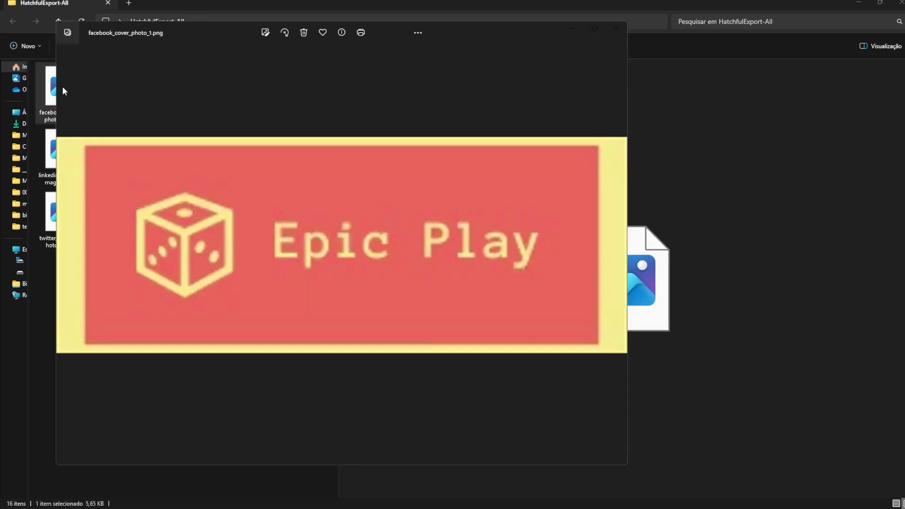
key("Right")
key("Right")
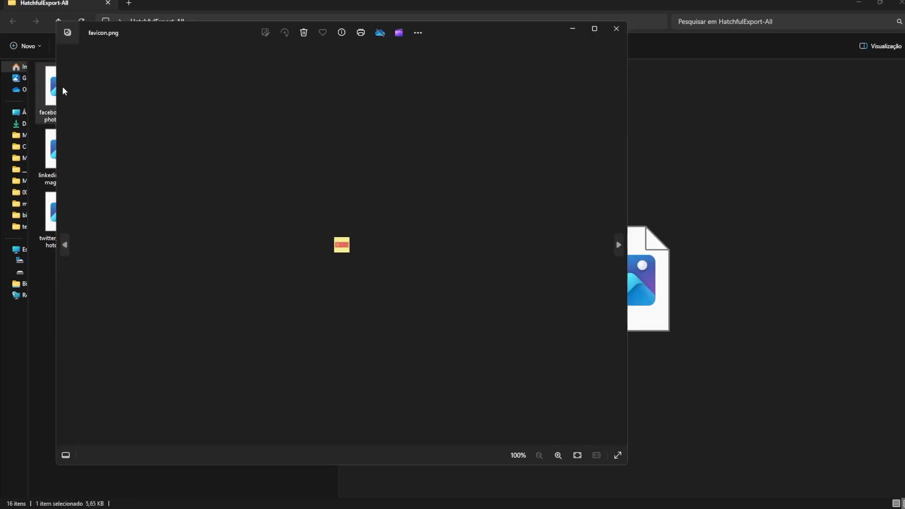
key("Right")
key("Right")
key("Right")
key("Right")
key("Right")
key("Right")
key("Right")
key("Right")
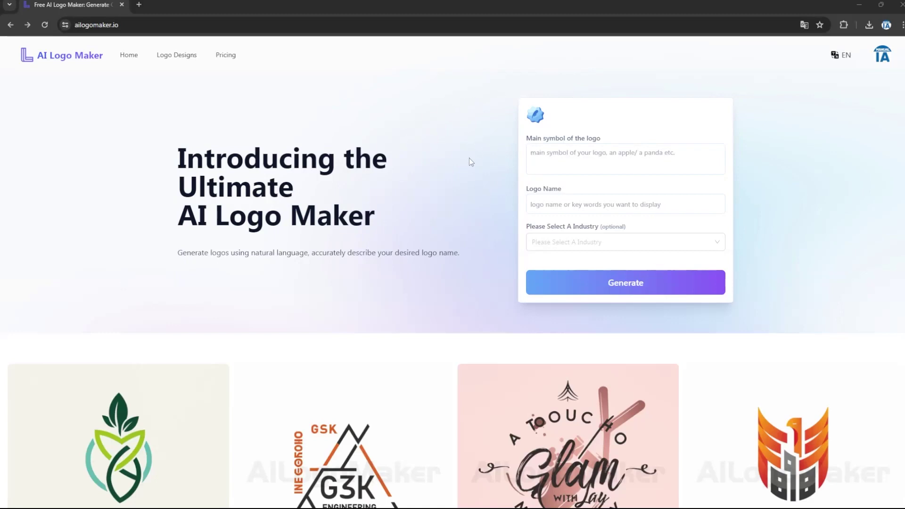
- Switch to AI Logo Maker and submit a logo request with symbol "joytisck", name Epic Play and industry Entertainment
left_click(566, 205)
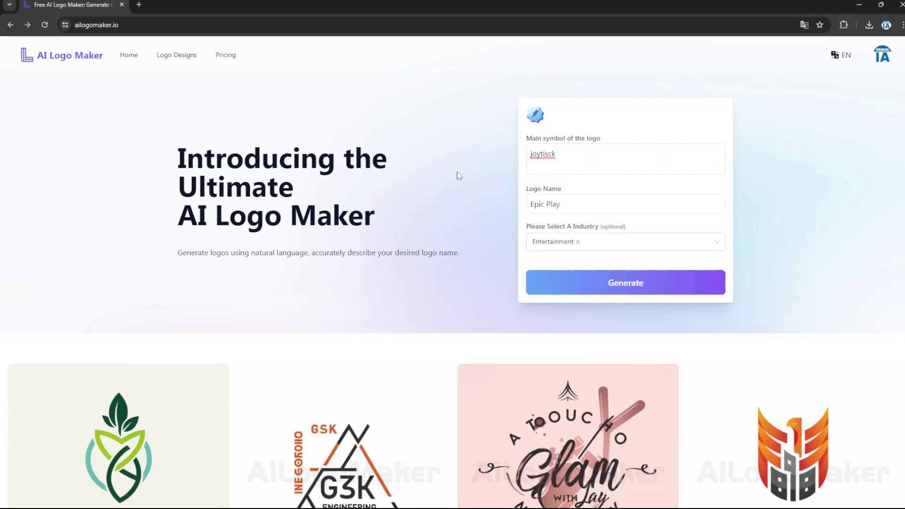
left_click(572, 157)
left_click_drag(573, 155, 522, 159)
left_click_drag(582, 202, 446, 203)
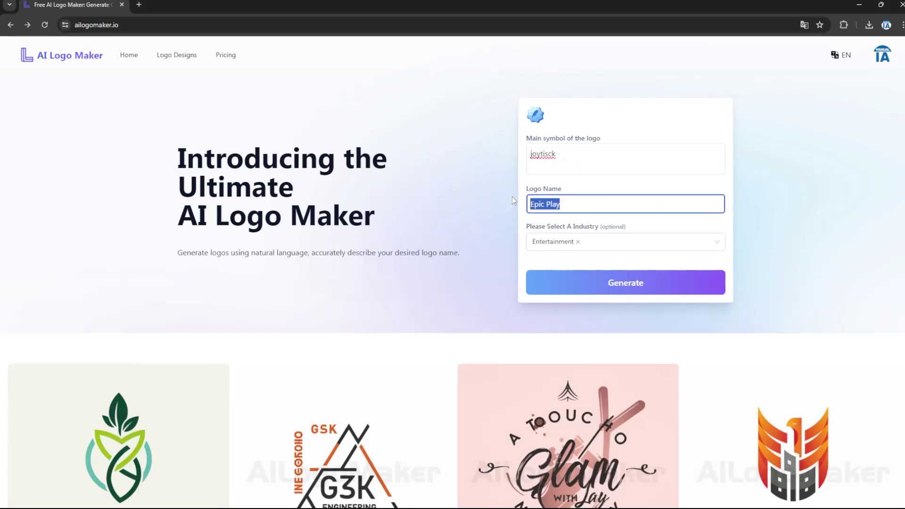
left_click(463, 196)
left_click(606, 289)
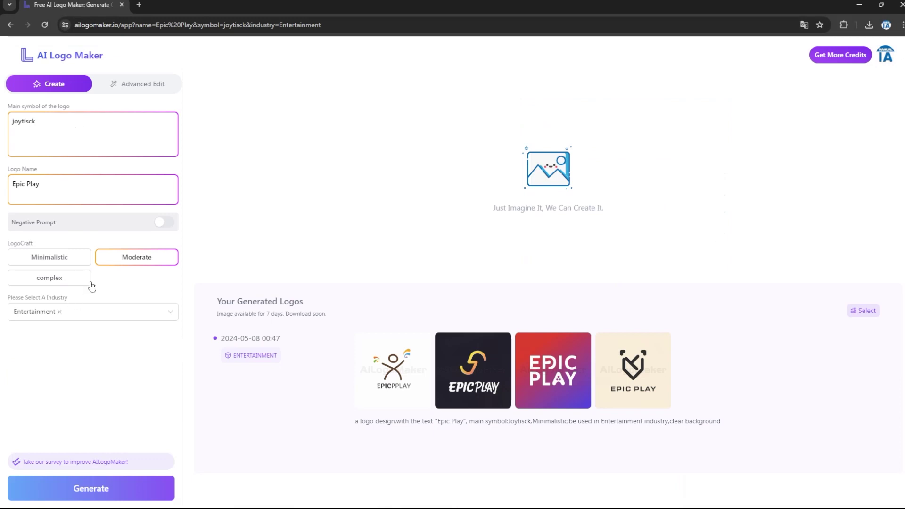
- Examine the generated logos offered for Advanced Edit and close the selection window without editing one
left_click(151, 87)
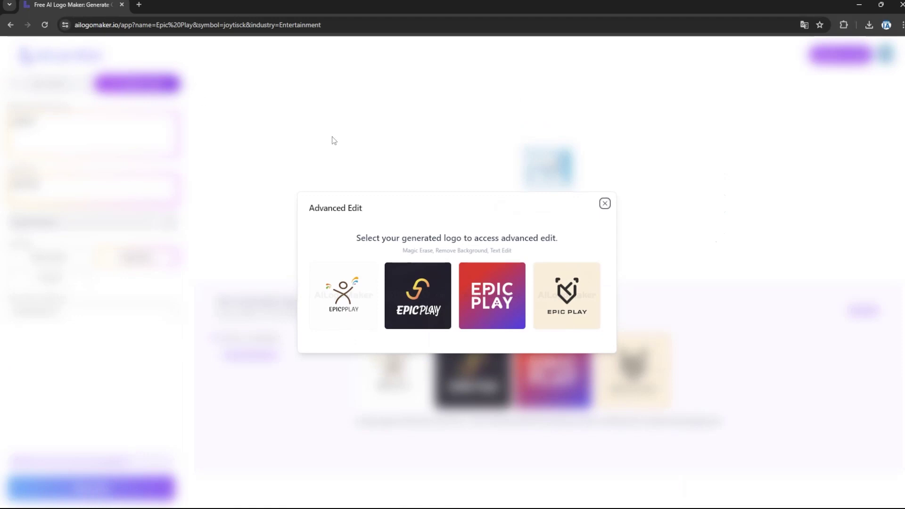
left_click(350, 300)
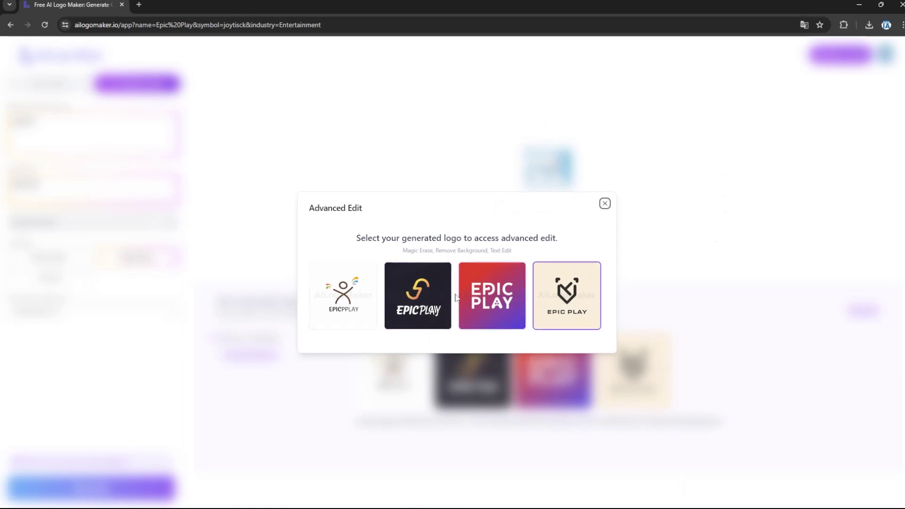
left_click(606, 205)
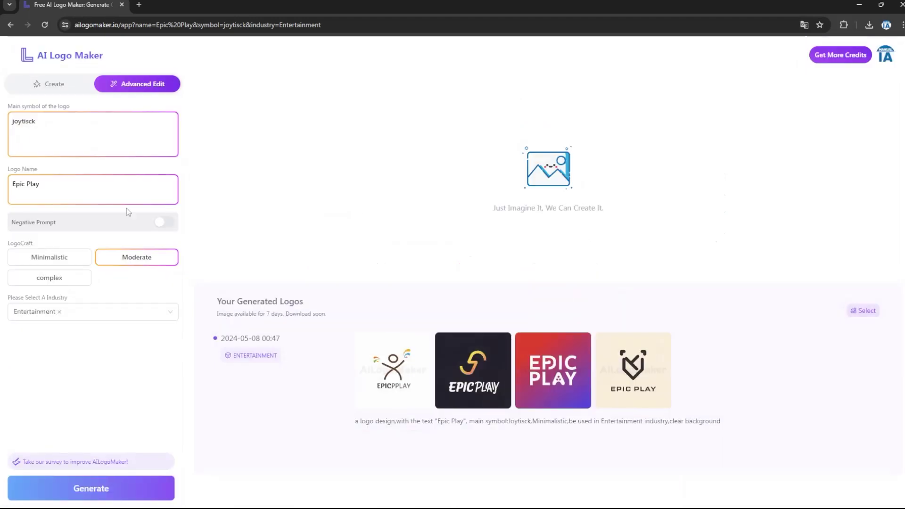
- Generate new Epic Play logos with Minimalistic LogoCraft and the Technology industry, and preview the result with the orange-to-purple curved line symbol
left_click(57, 262)
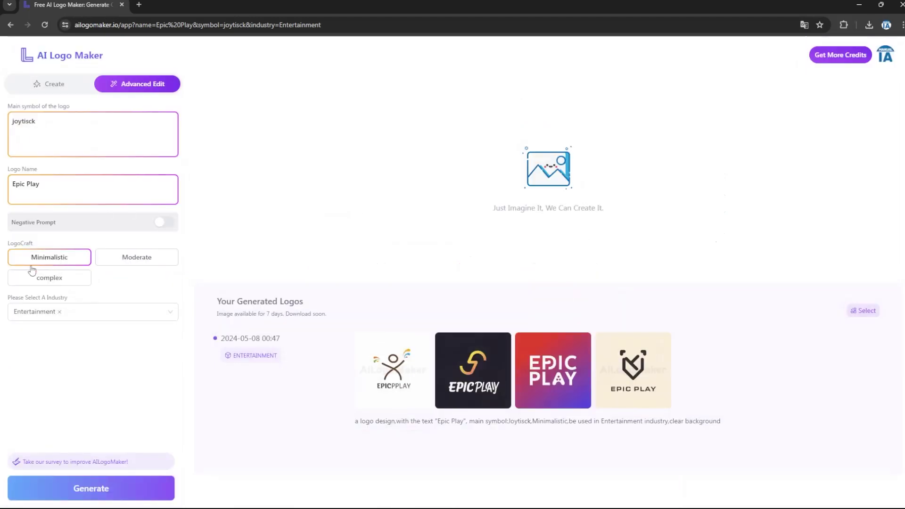
left_click(149, 309)
scroll(77, 376, "down", 2)
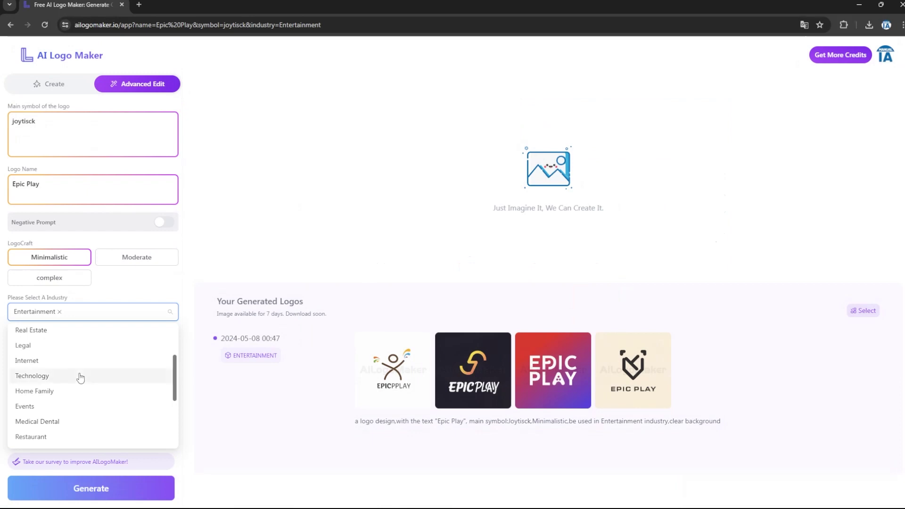
left_click(45, 381)
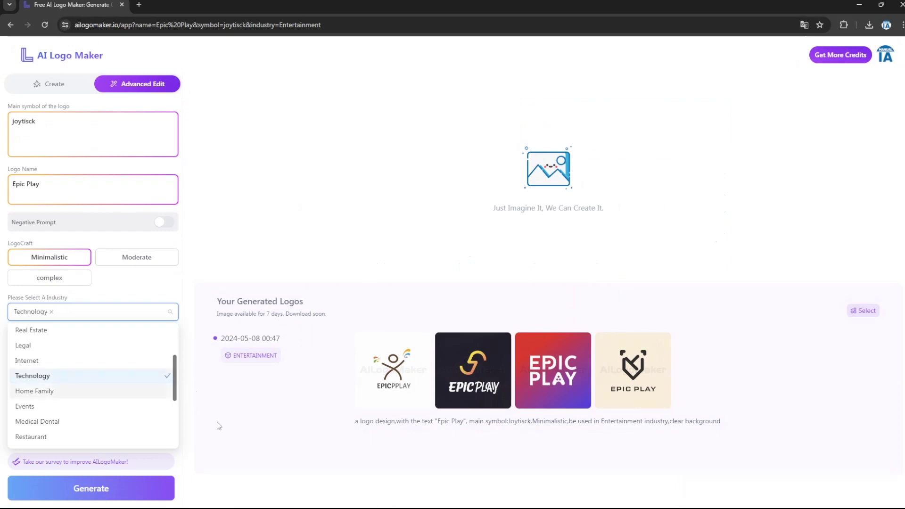
left_click(215, 479)
left_click(104, 490)
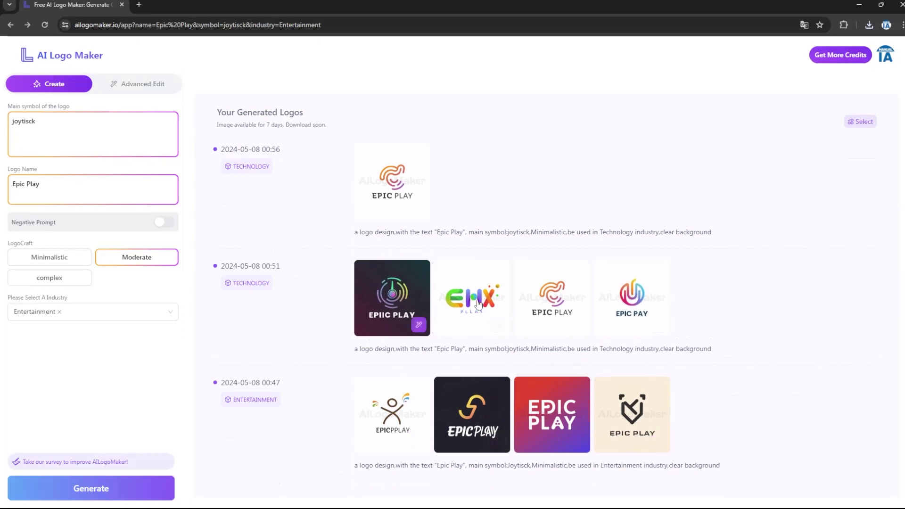
left_click(563, 301)
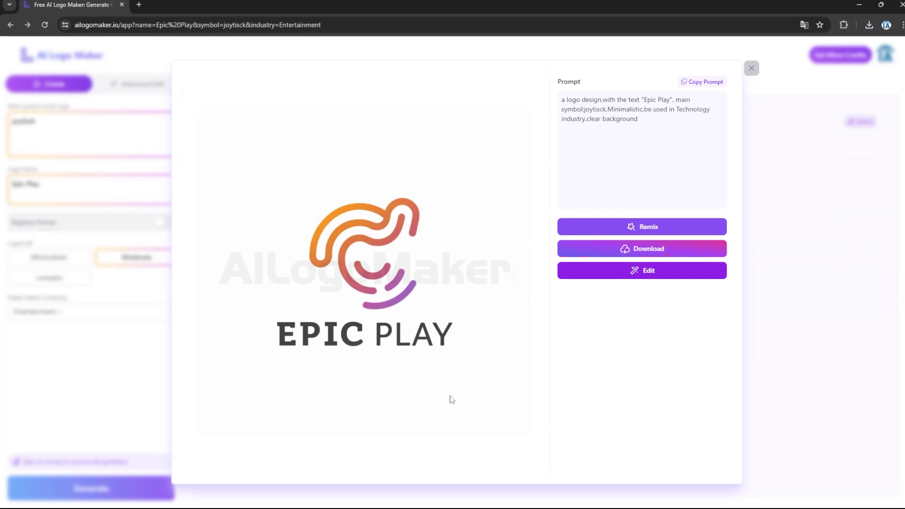
left_click(752, 68)
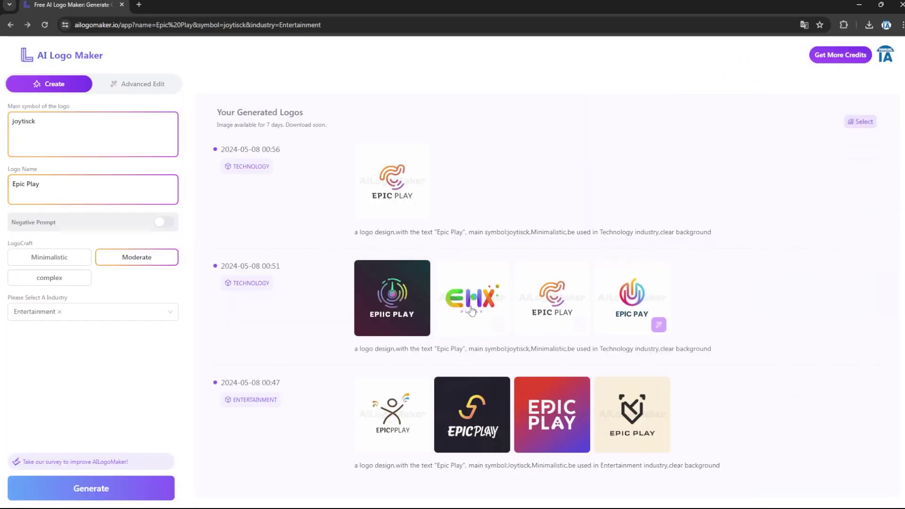
- Open the credit plans and examine the Free plan's daily logo allowance against the Pro and Ultra plans
left_click(832, 63)
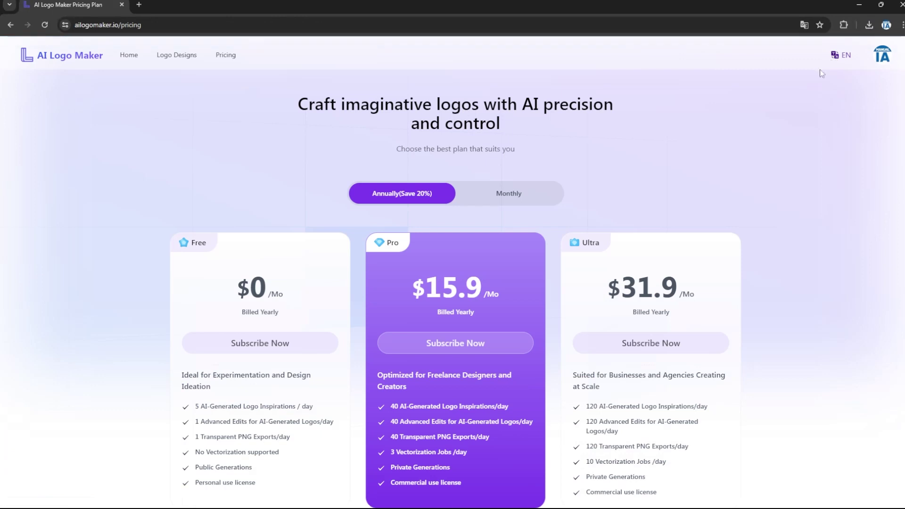
scroll(307, 366, "down", 3)
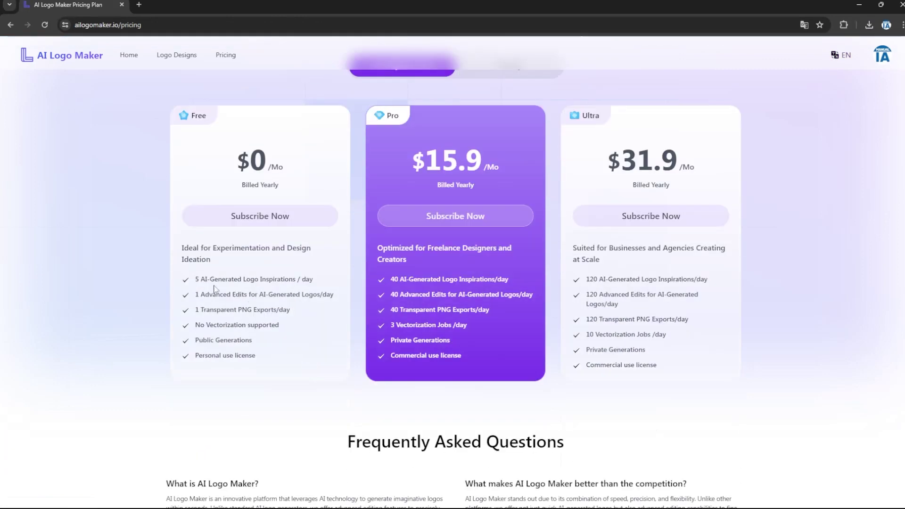
left_click_drag(196, 284, 298, 287)
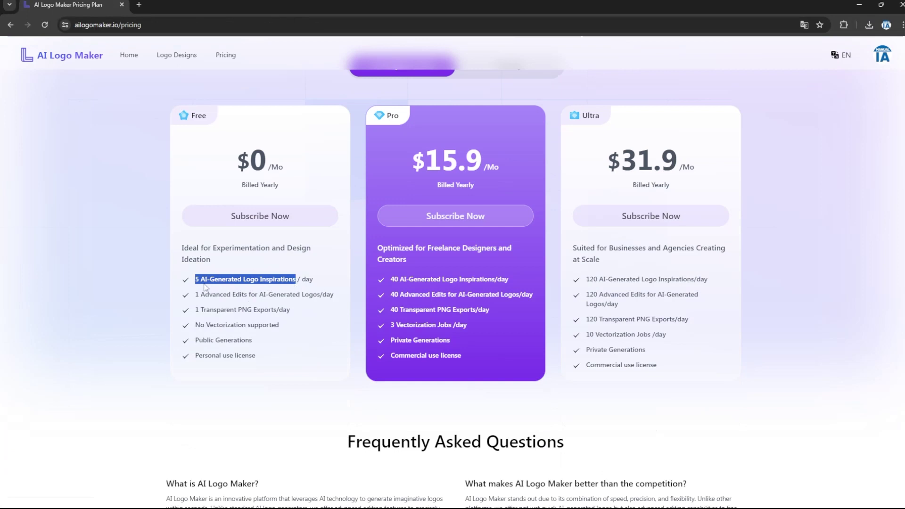
left_click(264, 281)
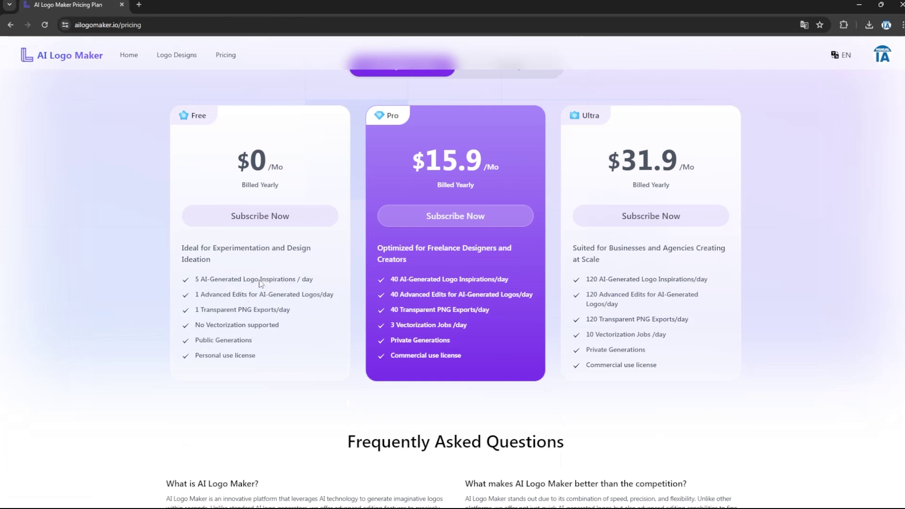
left_click_drag(244, 281, 296, 282)
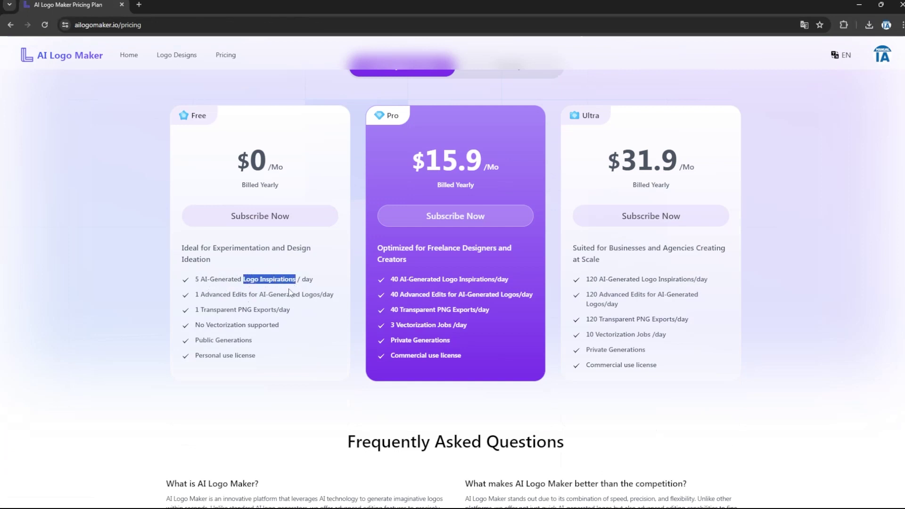
left_click(273, 288)
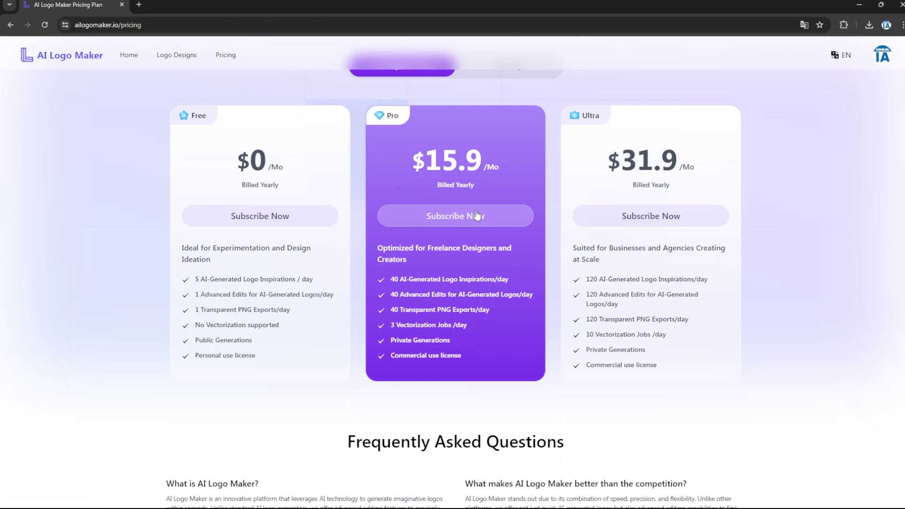
scroll(475, 217, "up", 1)
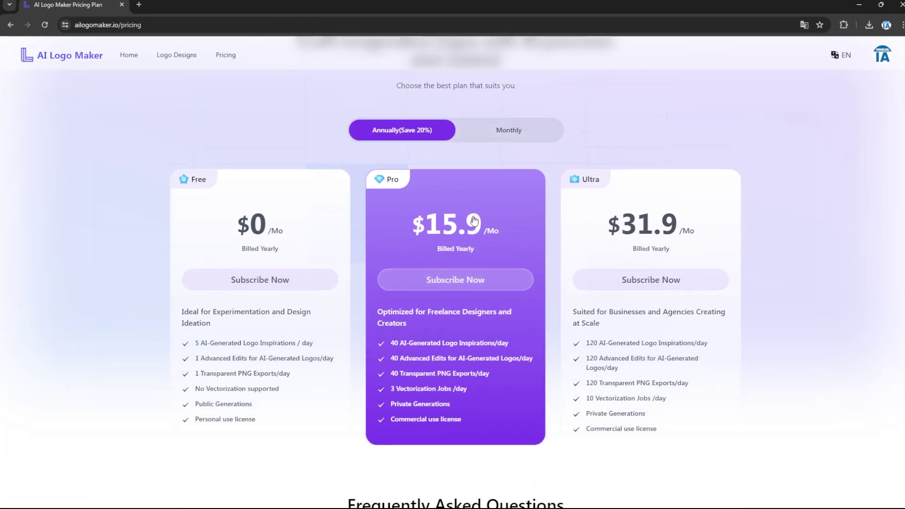